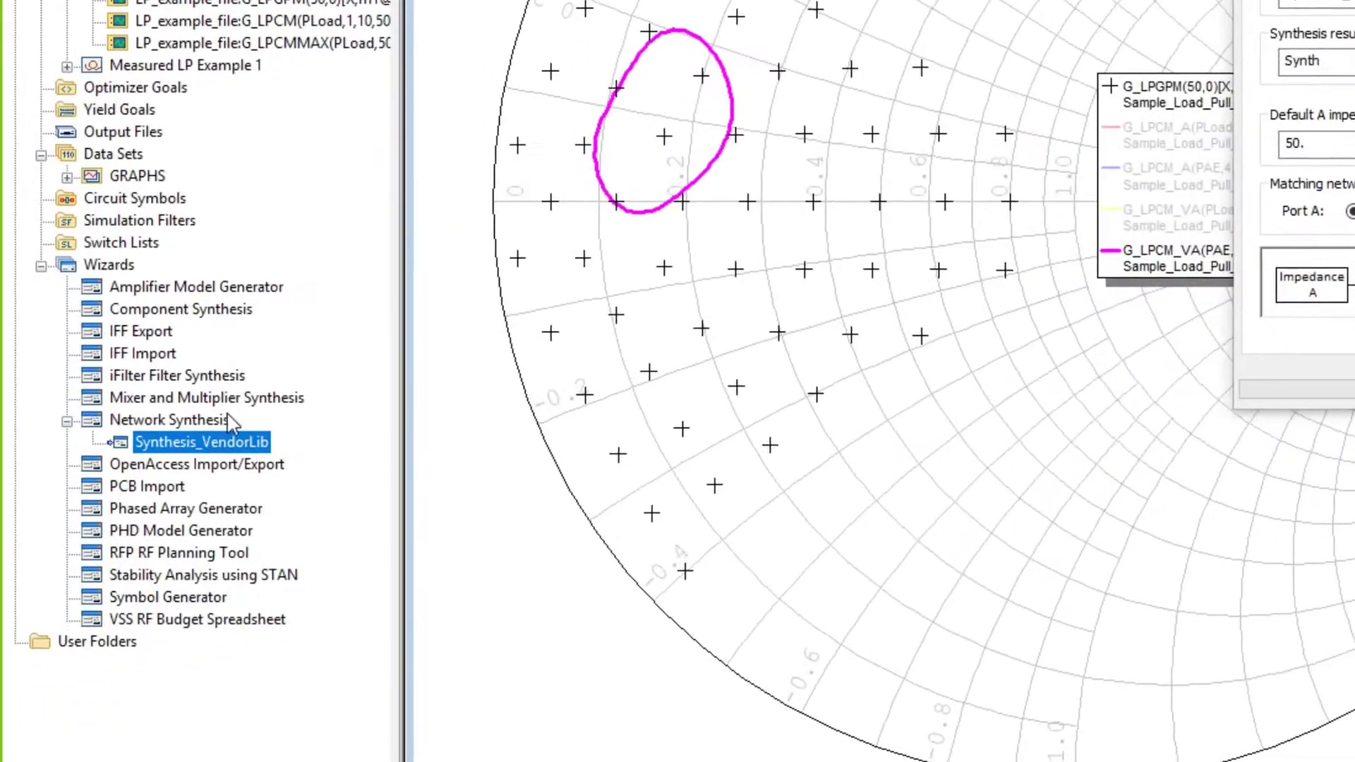
- Open the Synthesis_VendorLib session and select its 50 Ohm default A impedance value
double_click(185, 437)
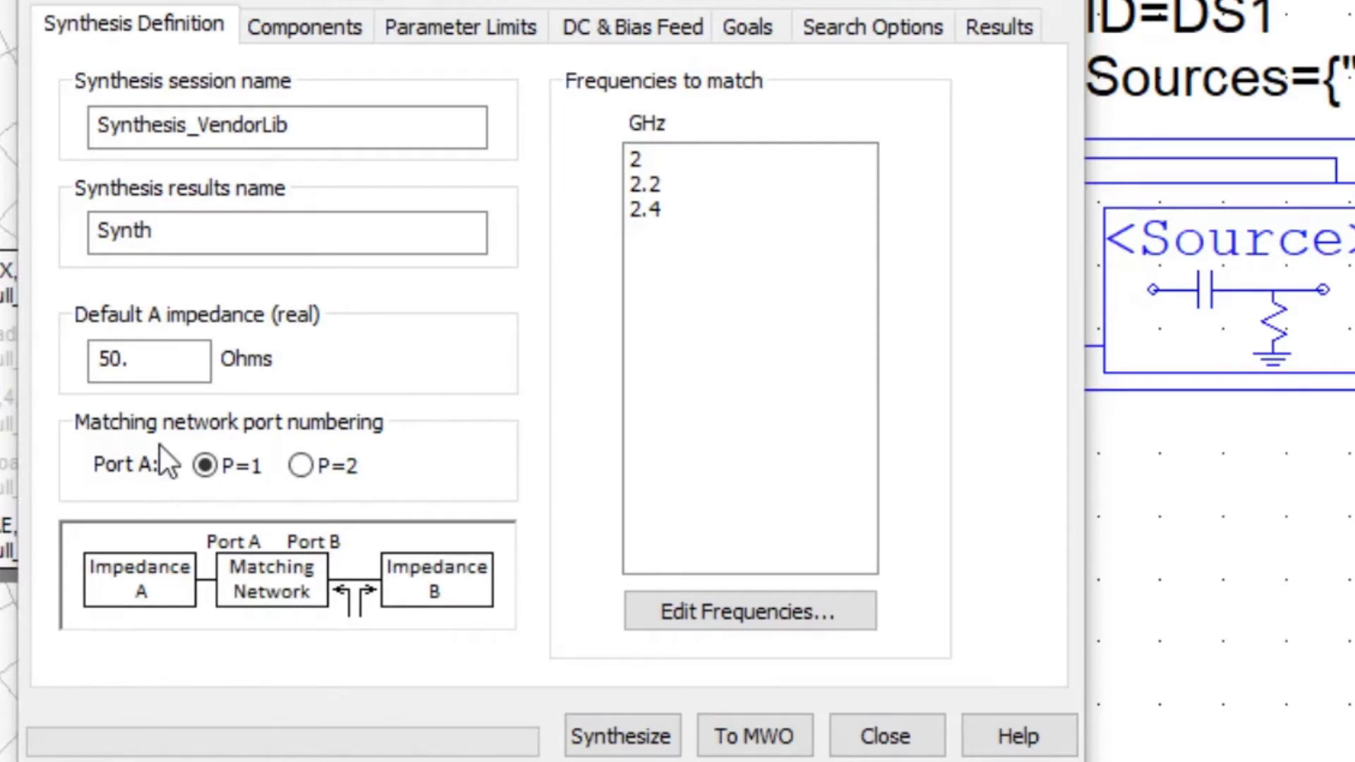
left_click(106, 378)
double_click(106, 378)
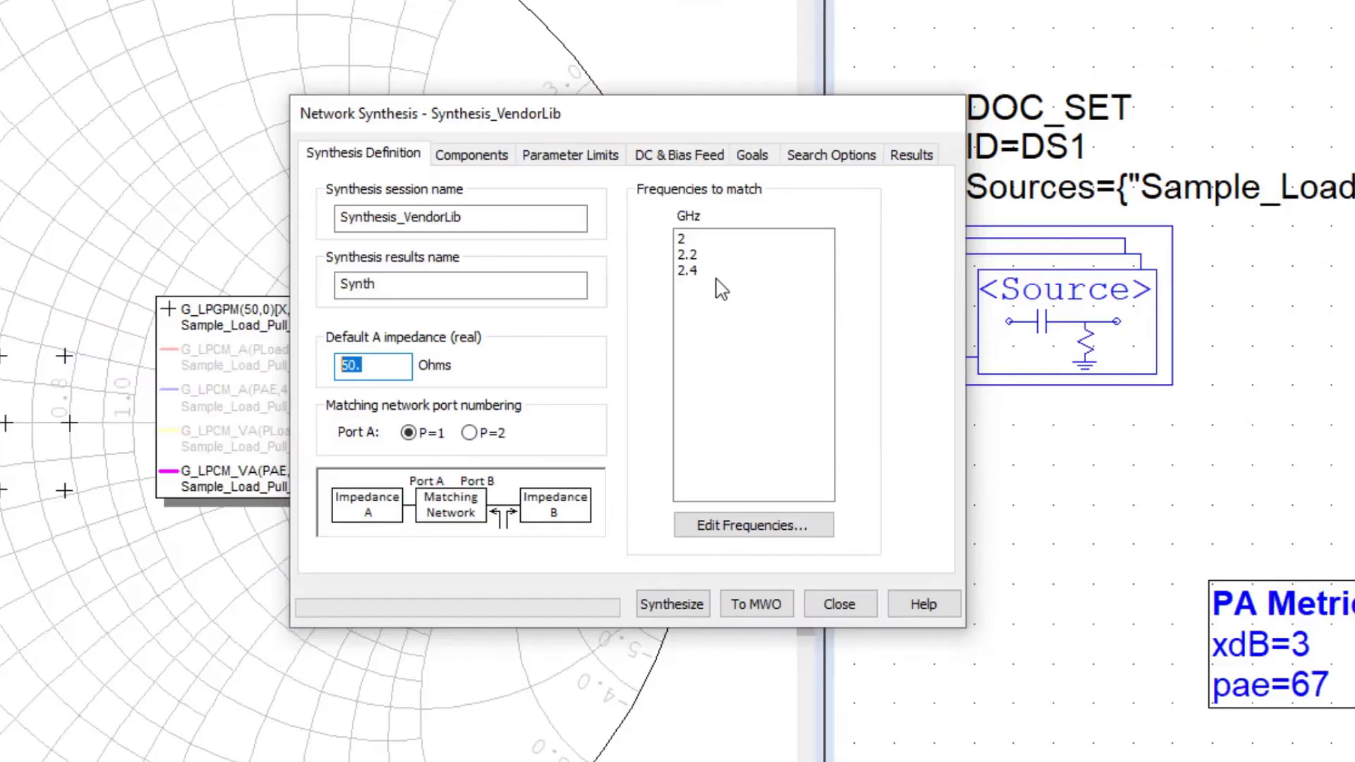
- Review the section limit and vendor inductor/capacitor series and shunt lists, then bring up the vendor component picker
left_click(490, 159)
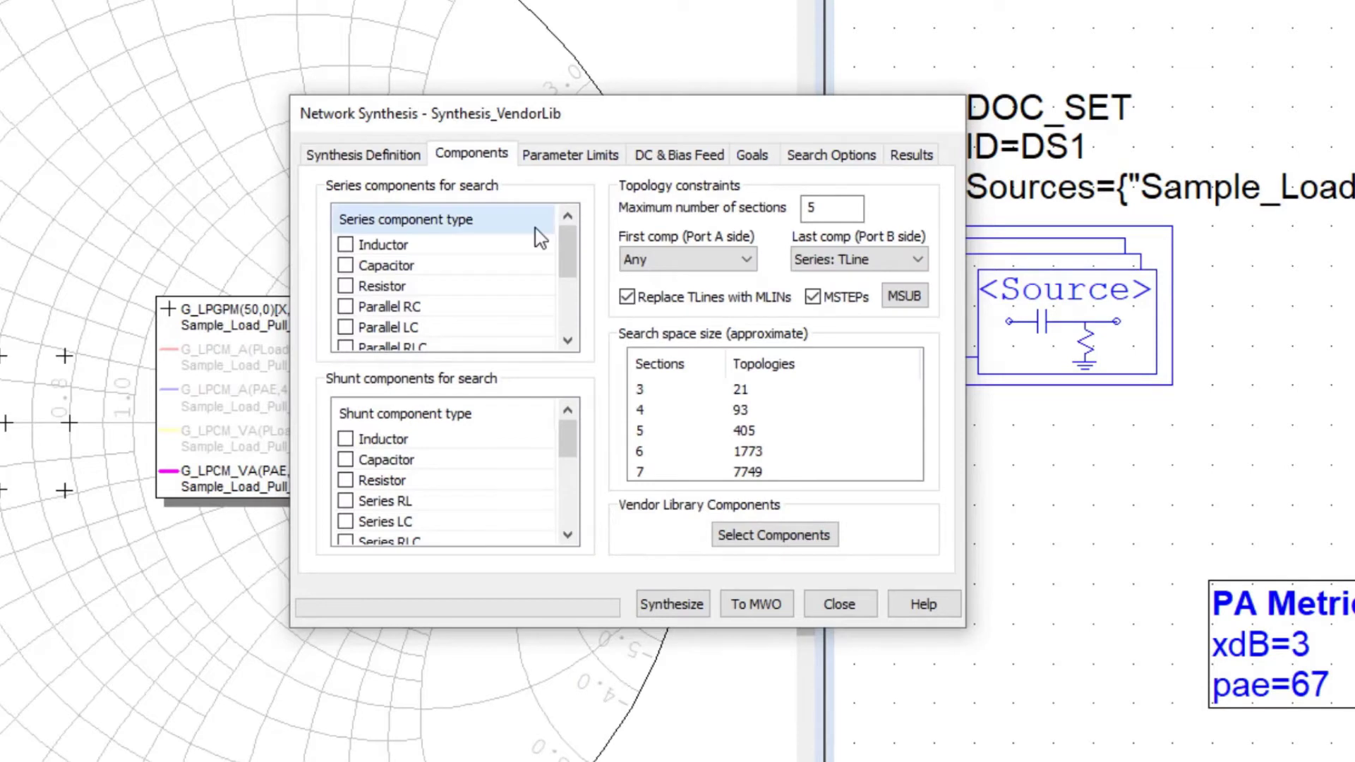
double_click(815, 208)
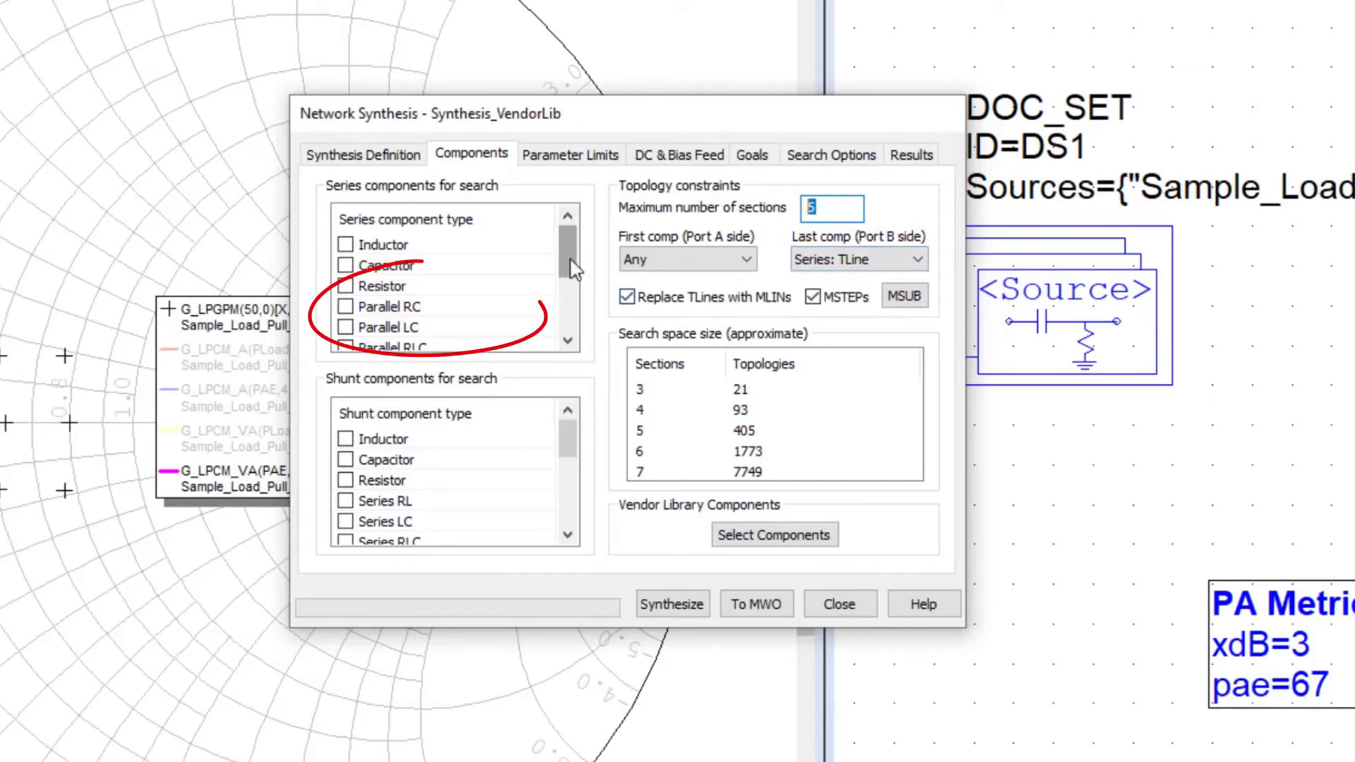
left_click_drag(569, 282, 569, 341)
left_click_drag(562, 425, 564, 494)
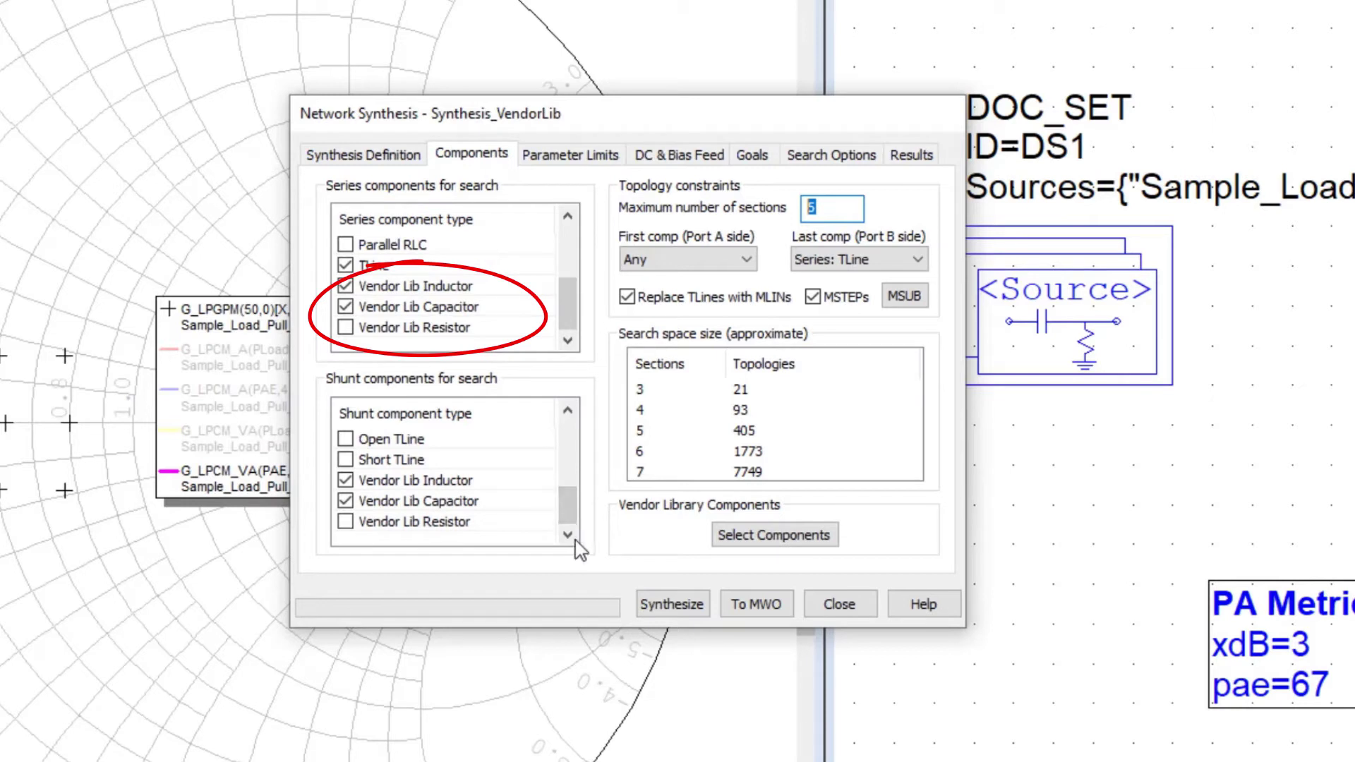
left_click_drag(567, 506, 554, 421)
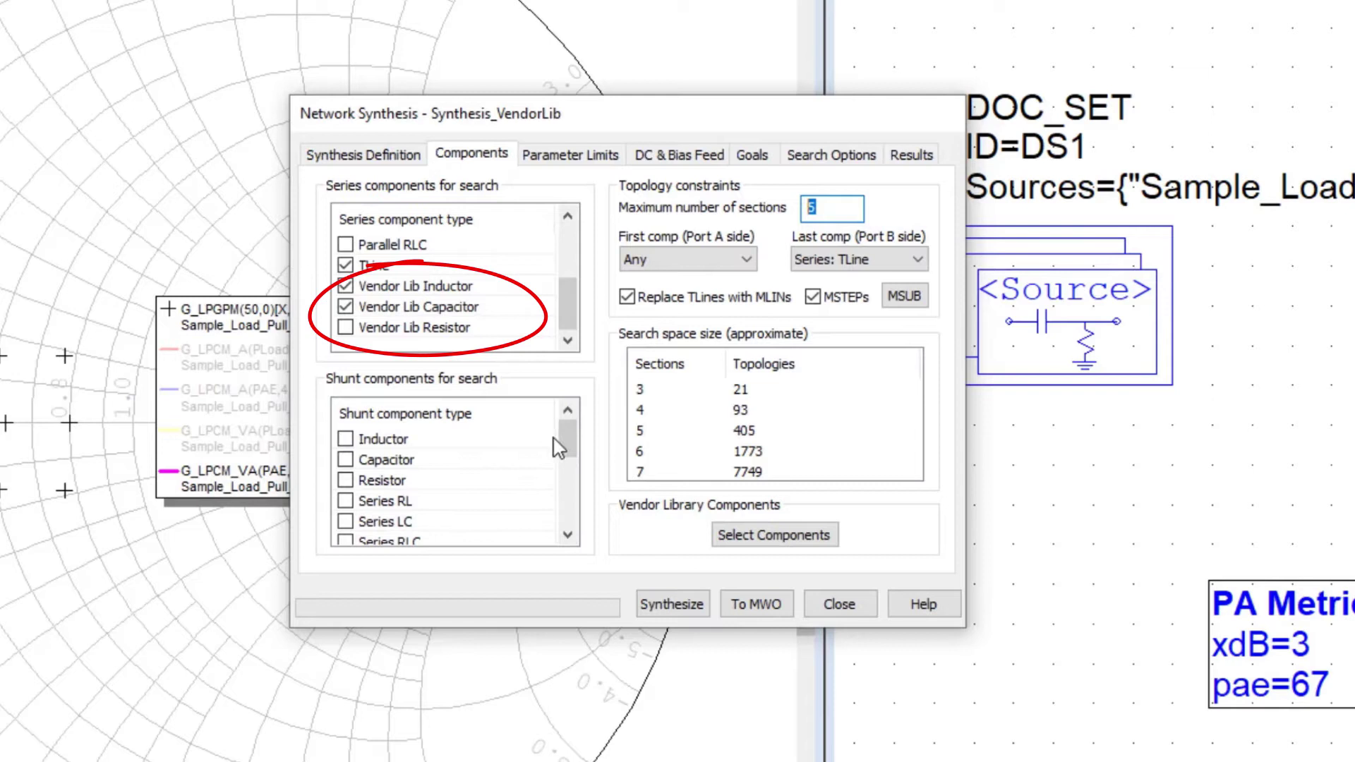
left_click_drag(567, 438, 568, 519)
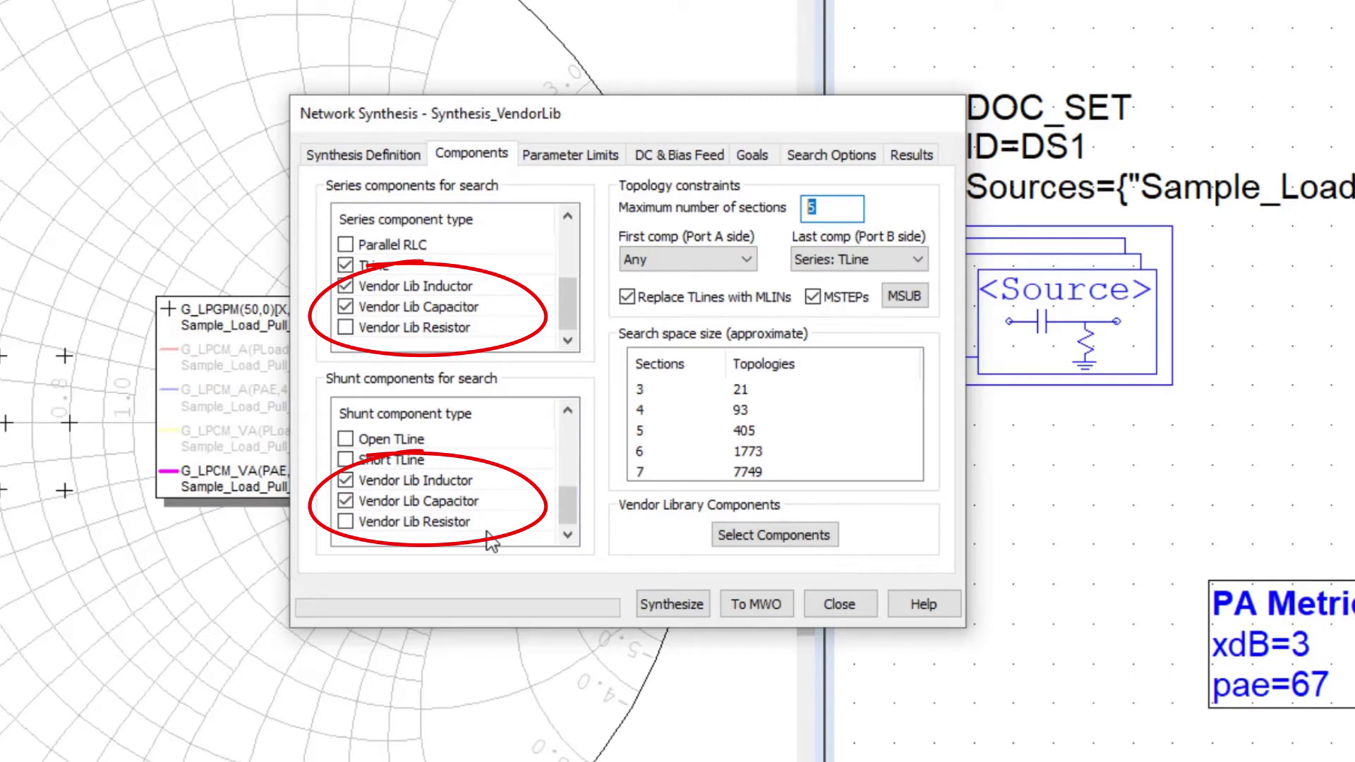
left_click(799, 540)
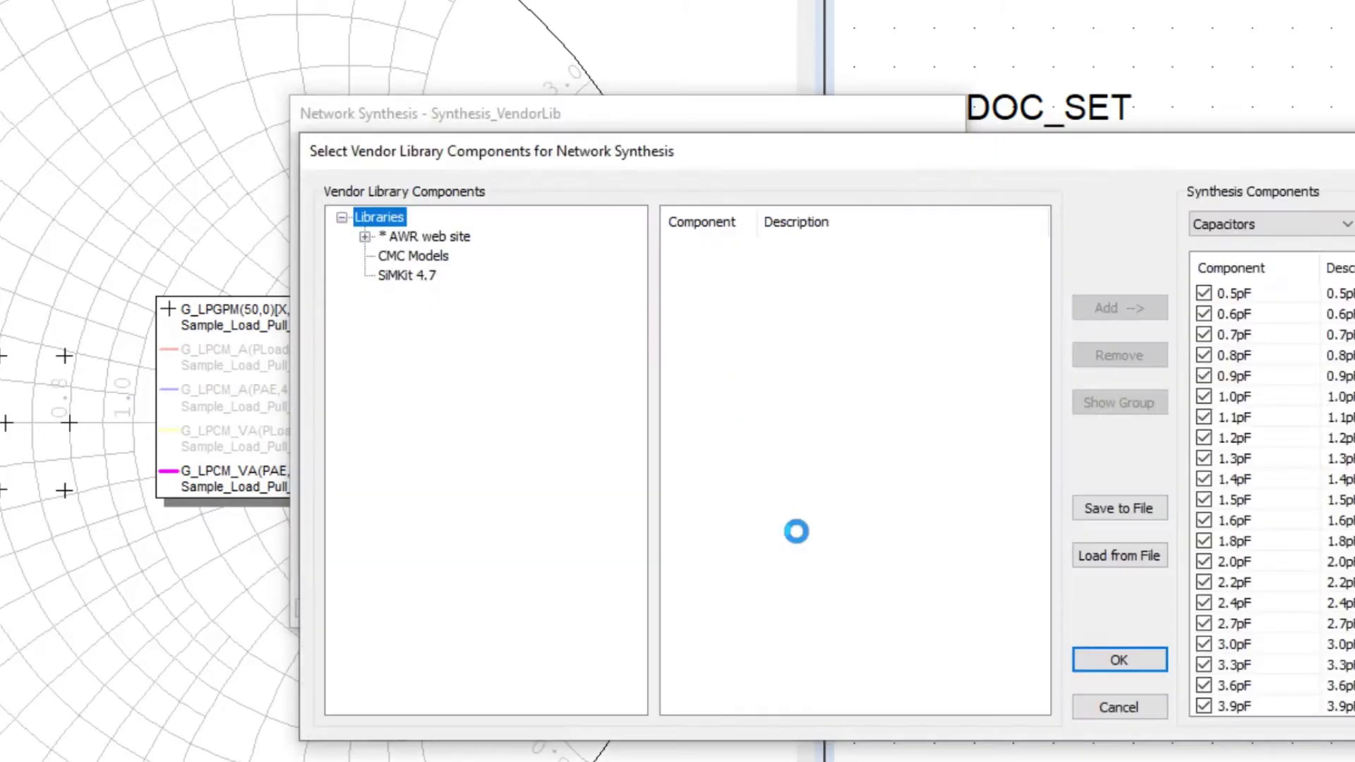
left_click_drag(763, 162, 285, 109)
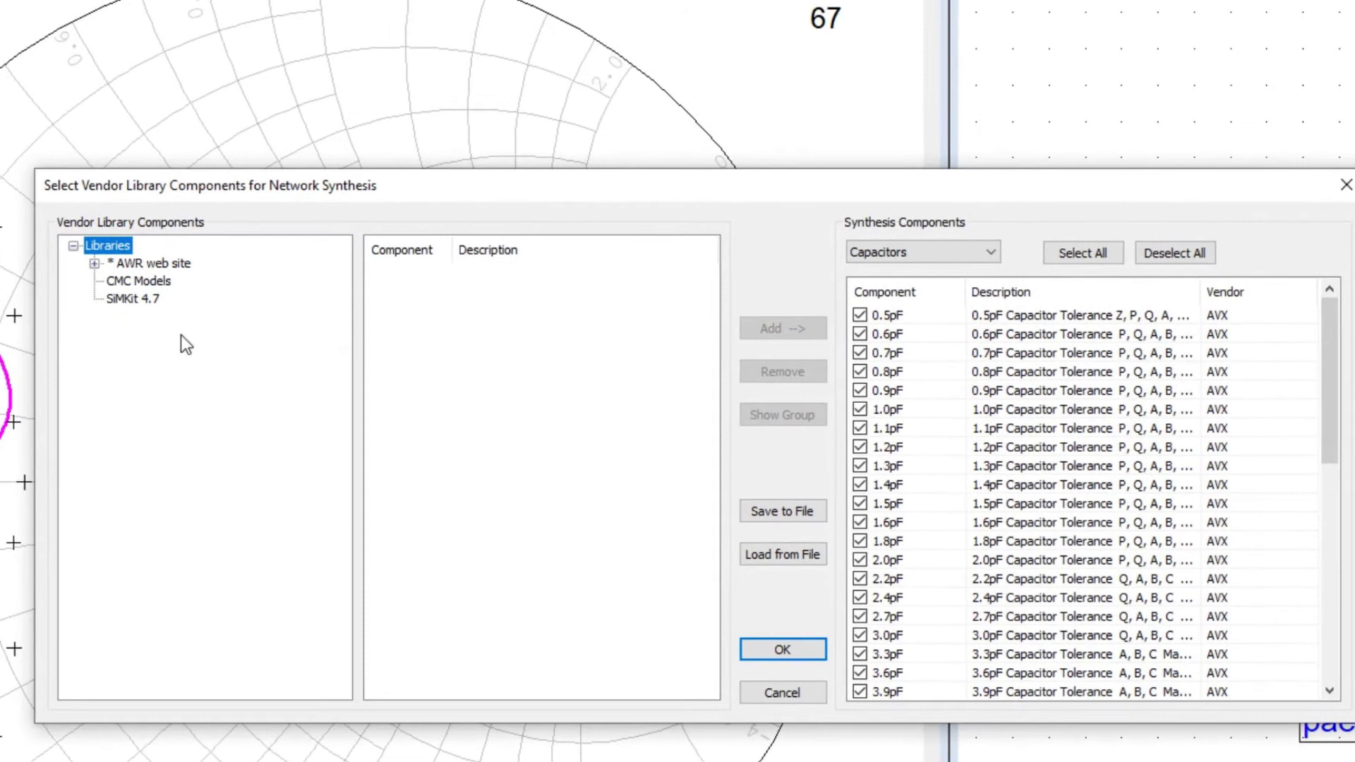
left_click(94, 264)
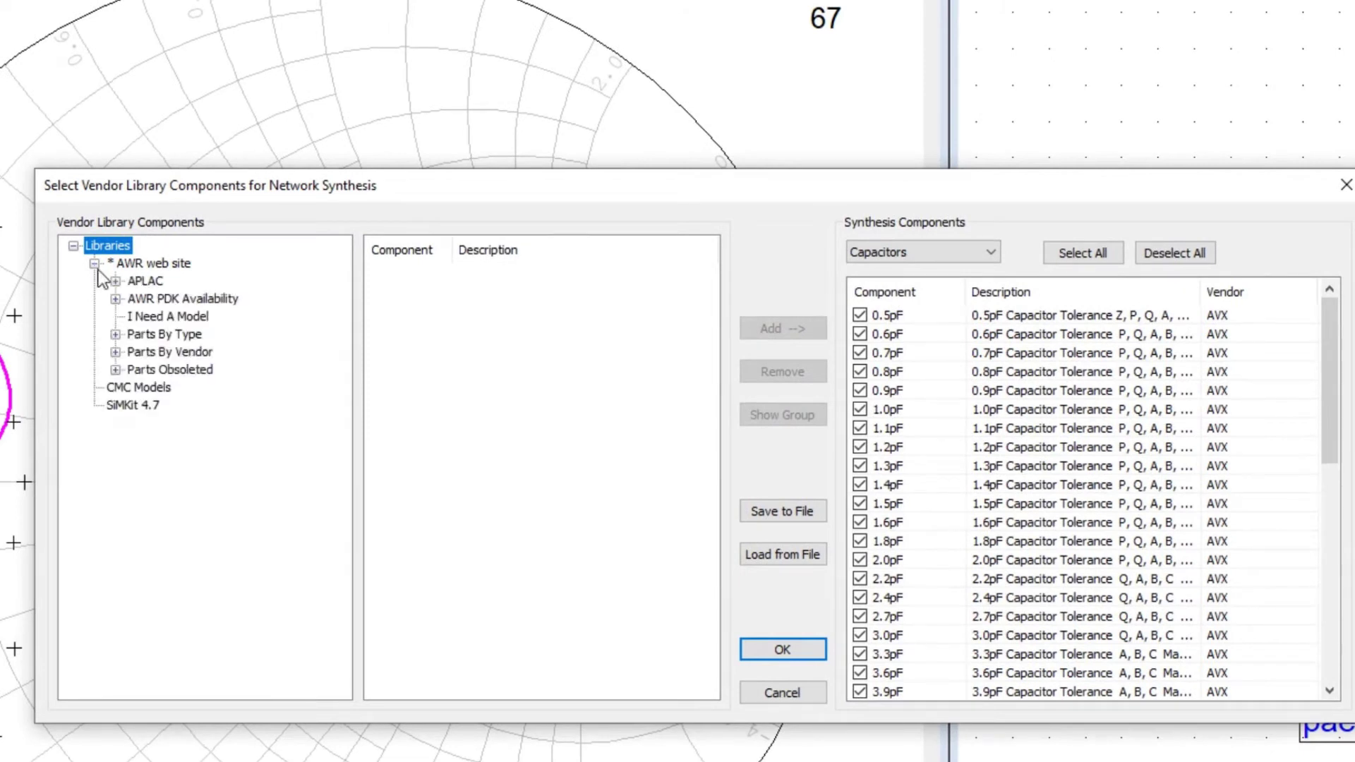
left_click(115, 352)
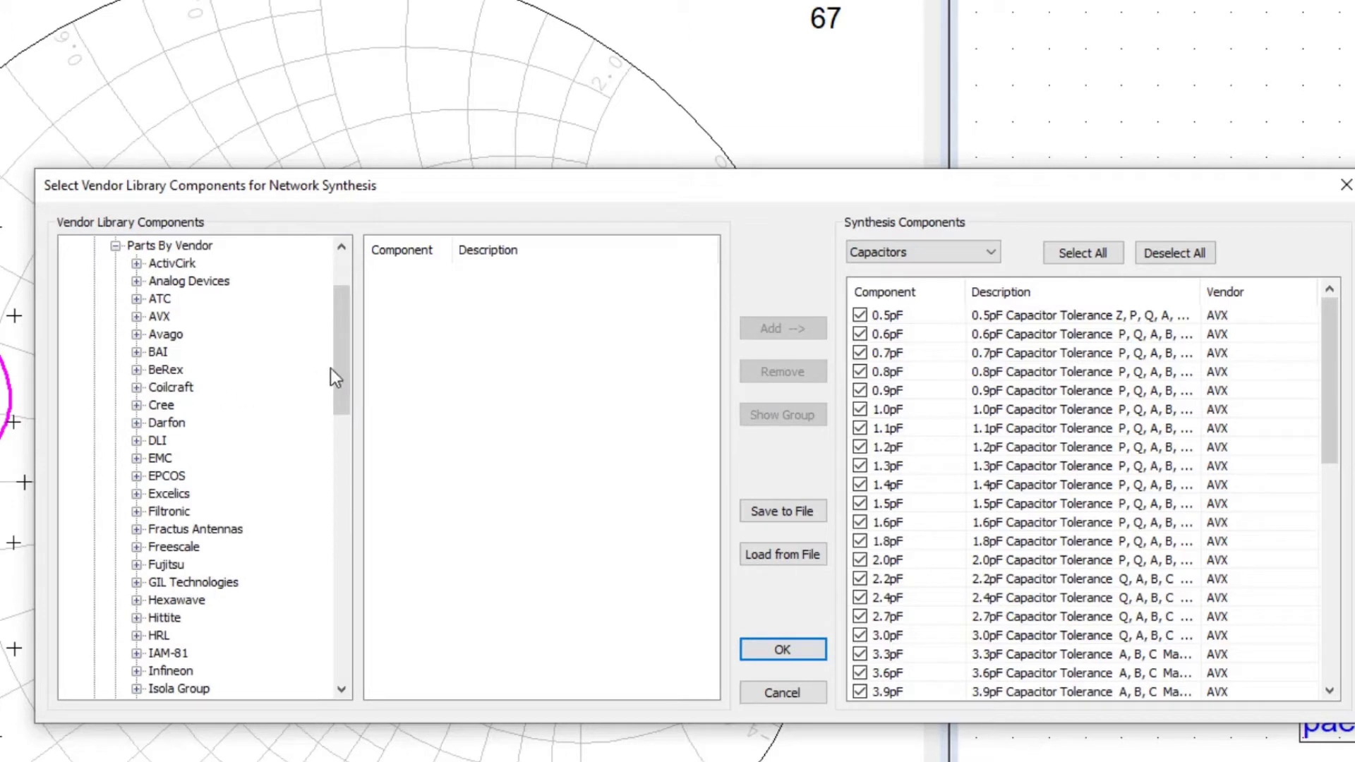
left_click(137, 317)
left_click(158, 334)
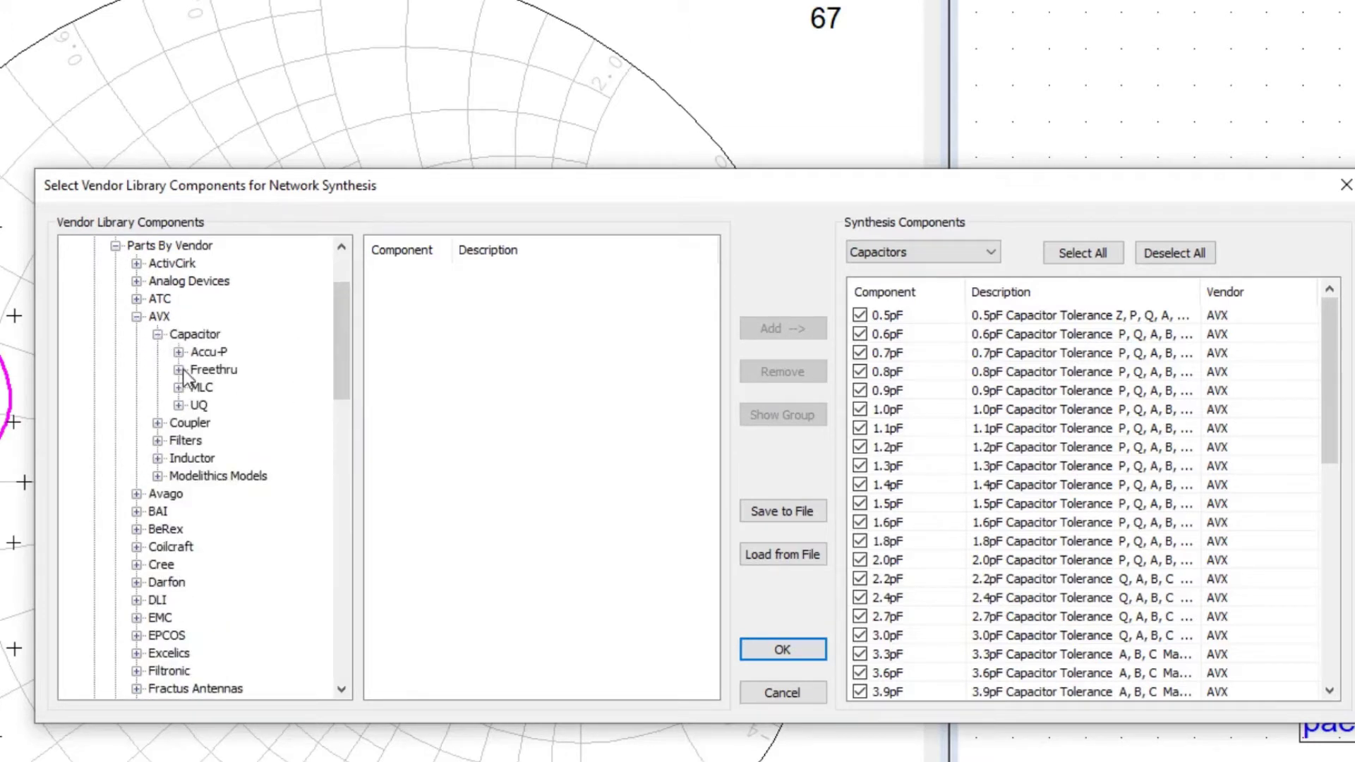
left_click(179, 353)
left_click(199, 404)
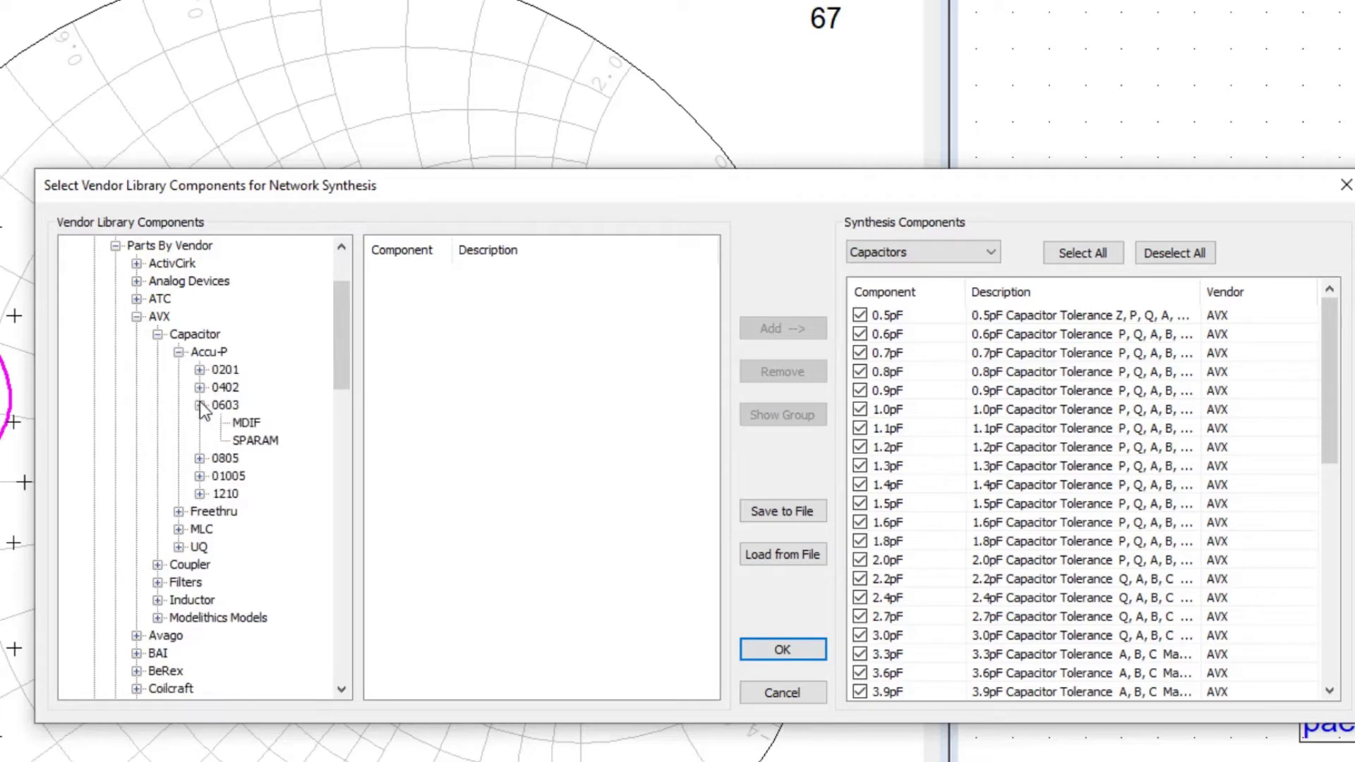
left_click(254, 440)
left_click(406, 273)
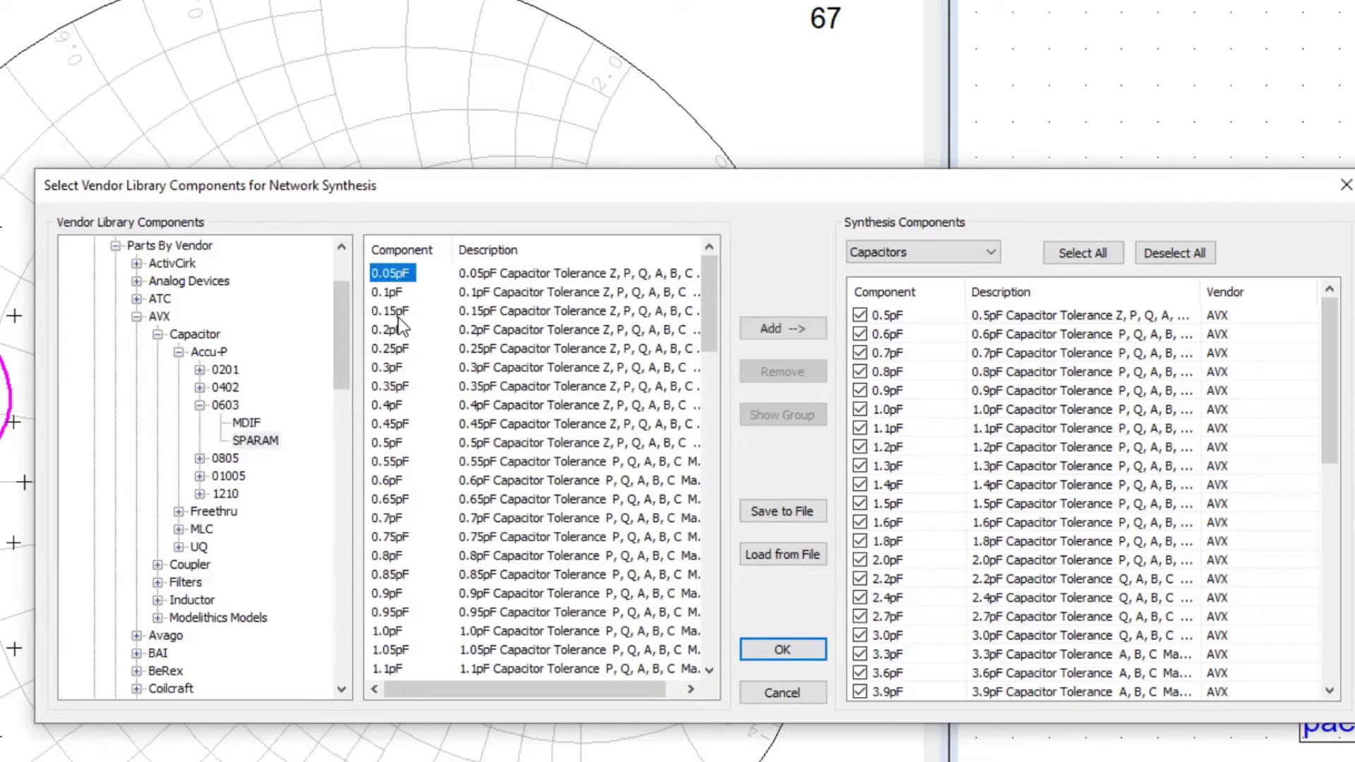
left_click(403, 537, "shift")
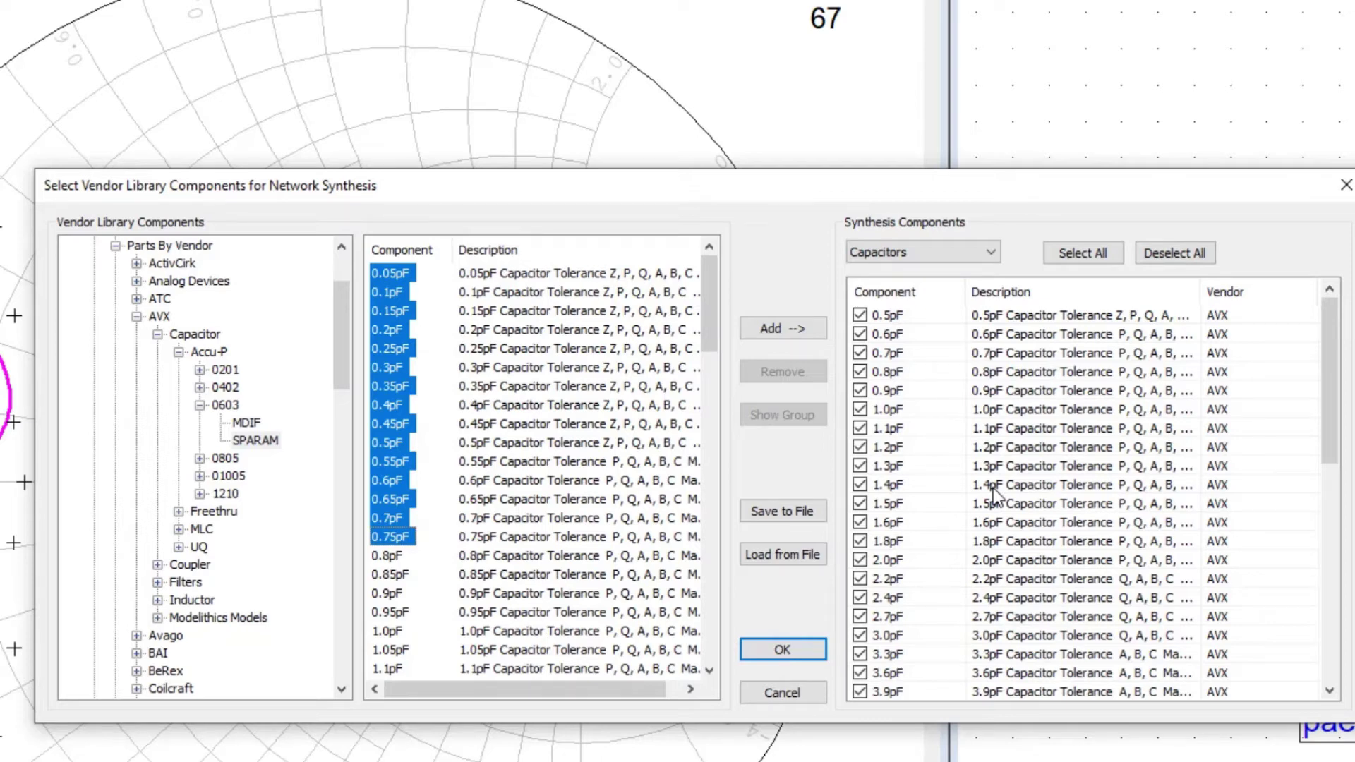
left_click(954, 252)
left_click(955, 279)
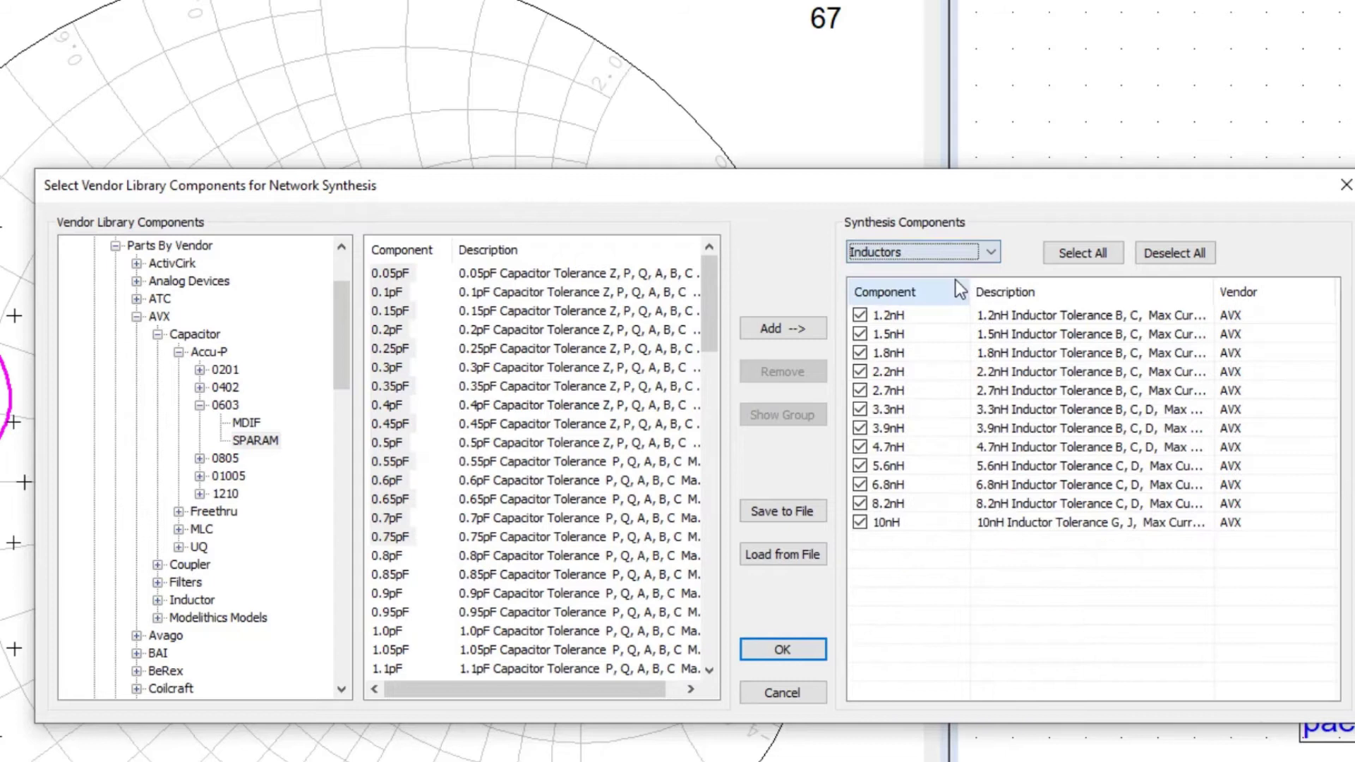
left_click(989, 253)
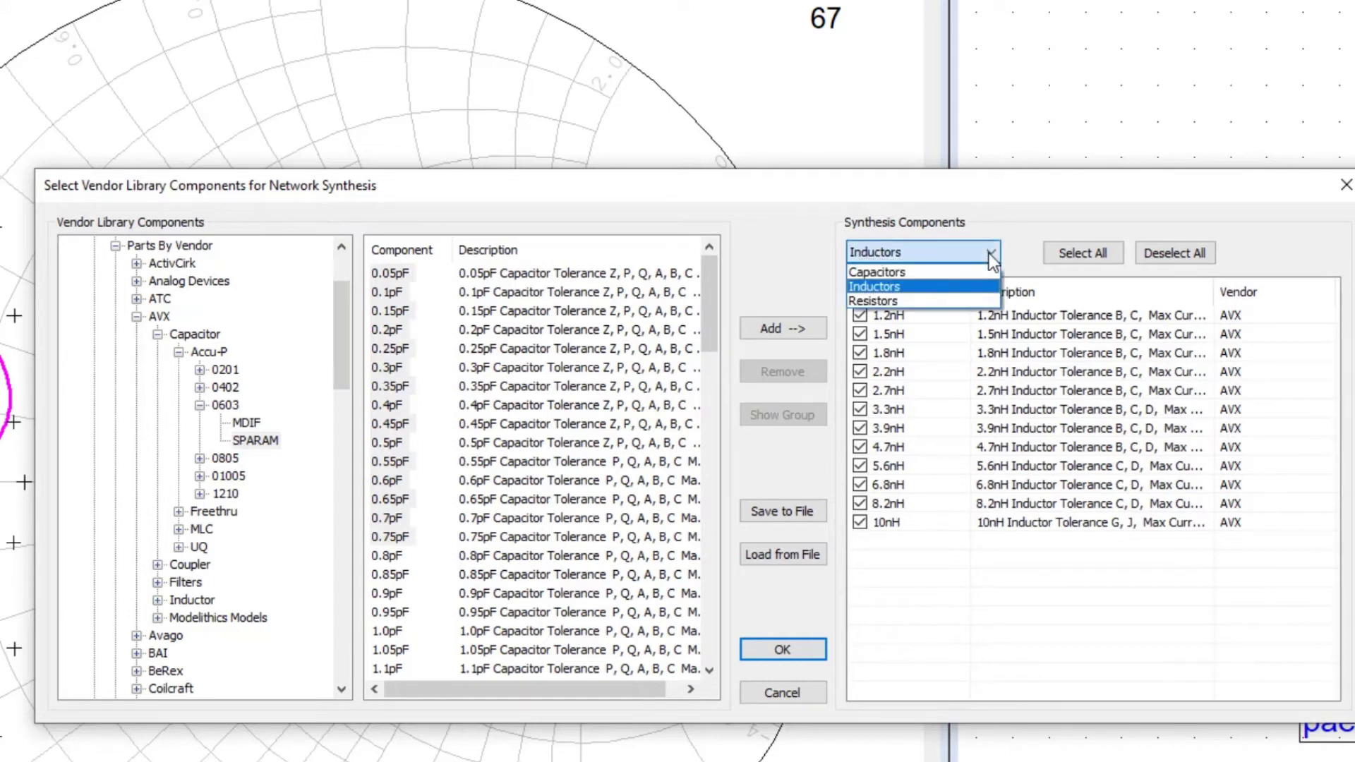
left_click(971, 303)
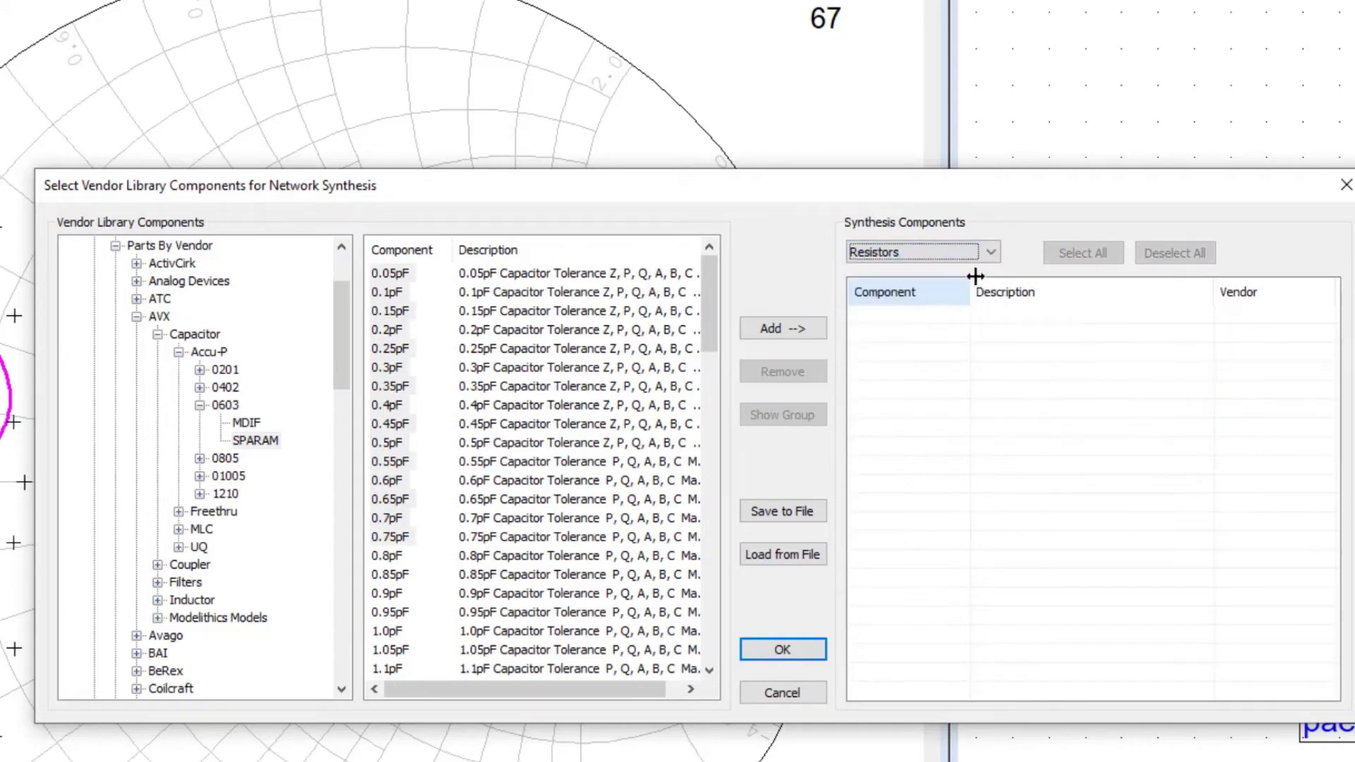
left_click(987, 254)
left_click(877, 271)
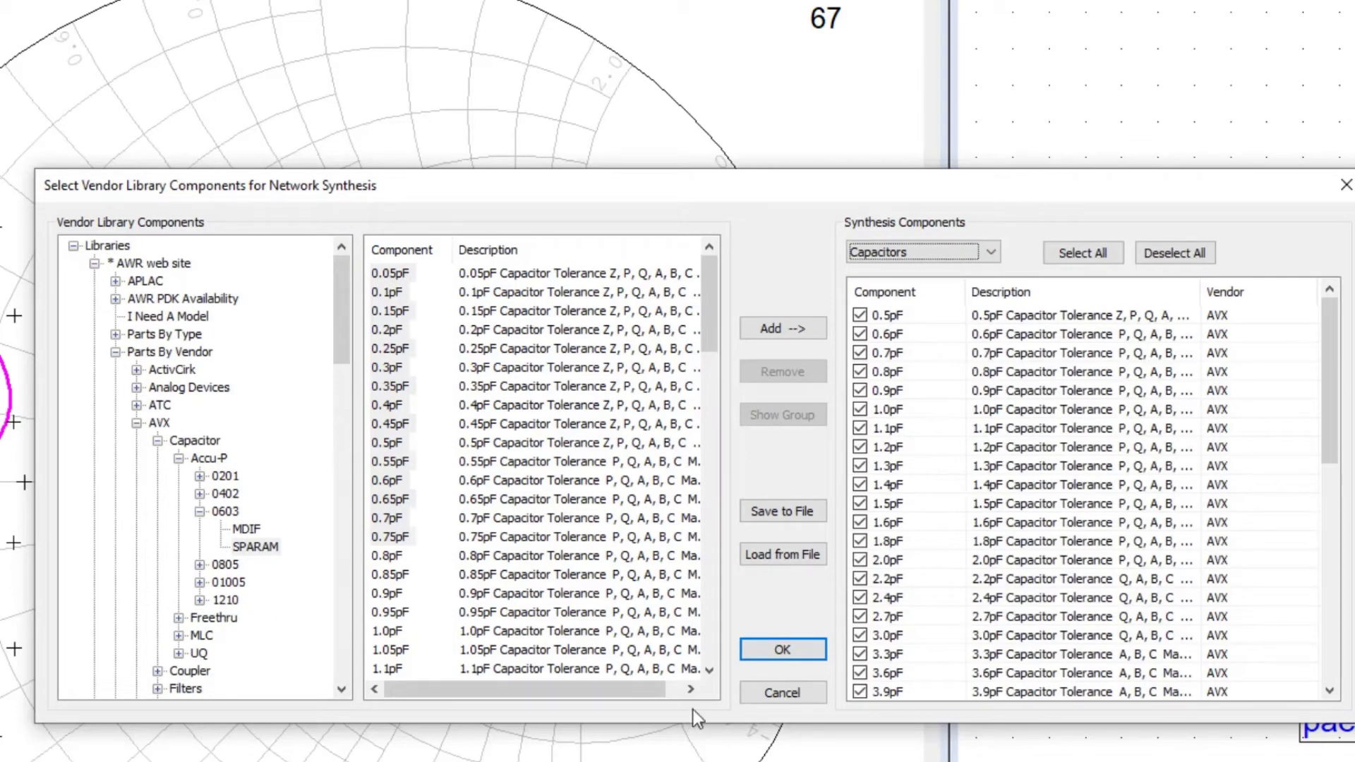
left_click(801, 693)
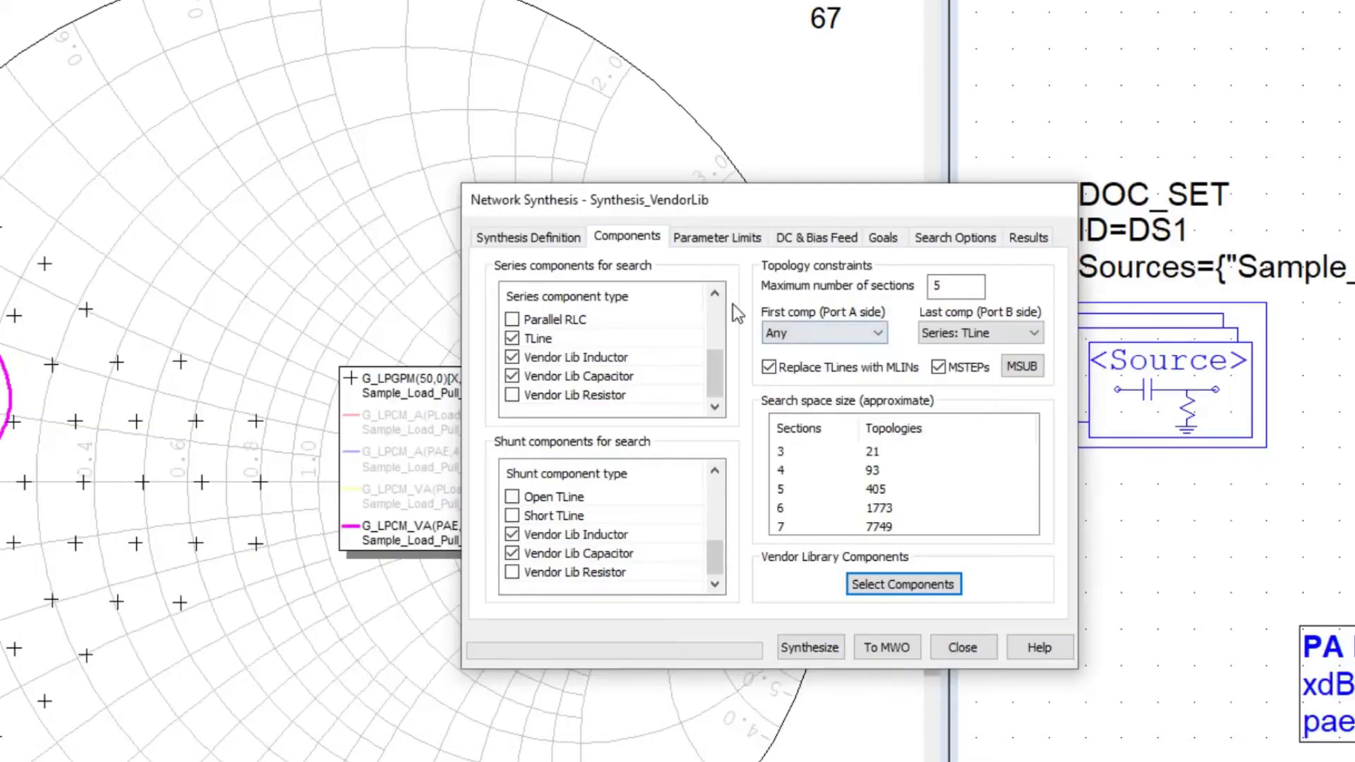
- Inspect the MLIN F/L W and L limits, then view DC constraints with A-to-B and B-to-ground Open
left_click(725, 239)
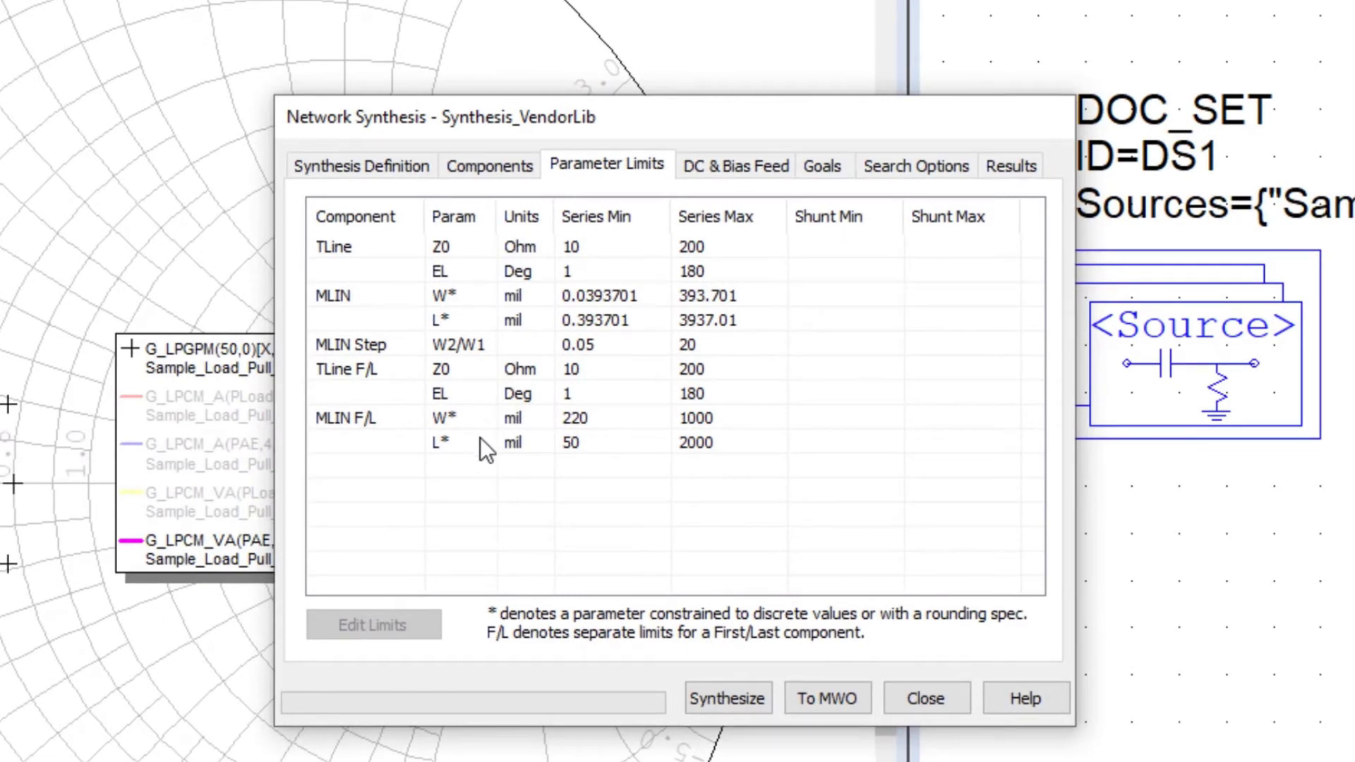
left_click(601, 421)
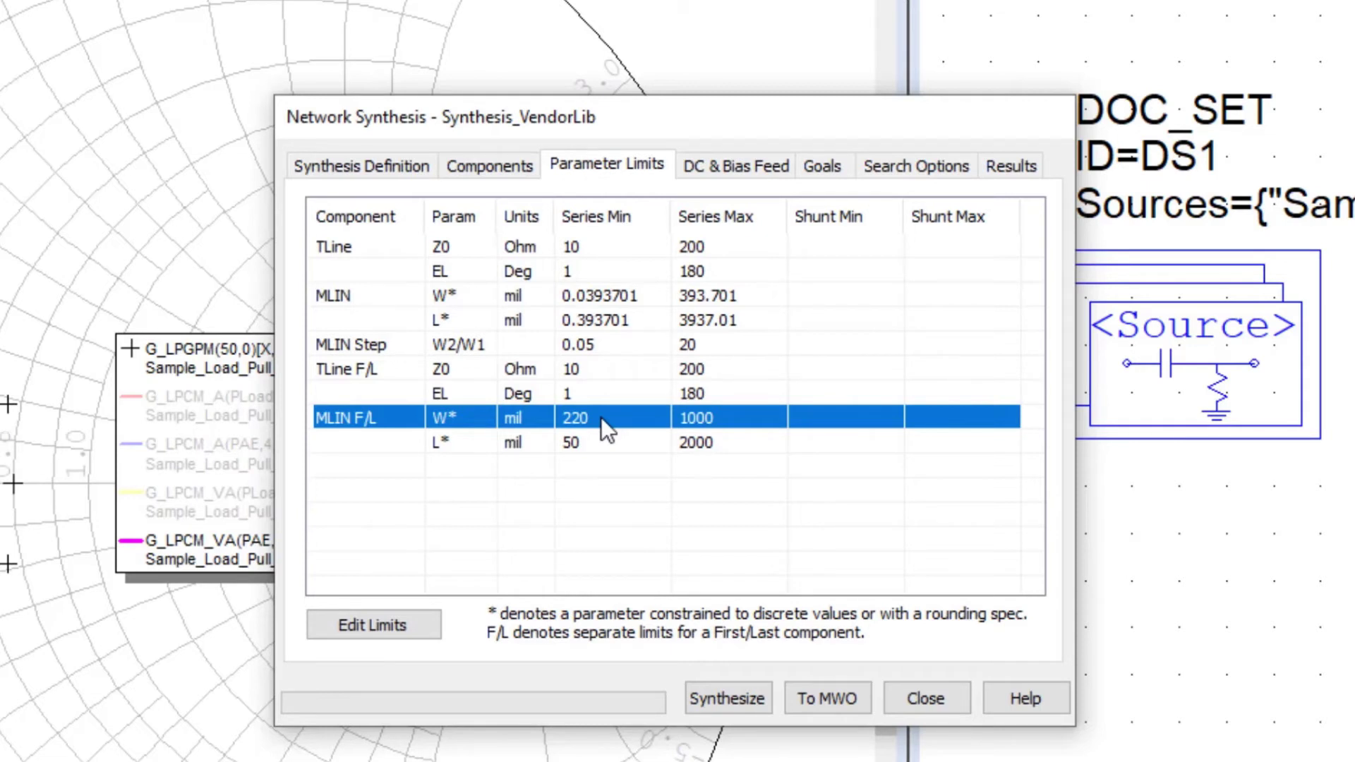
left_click(603, 441)
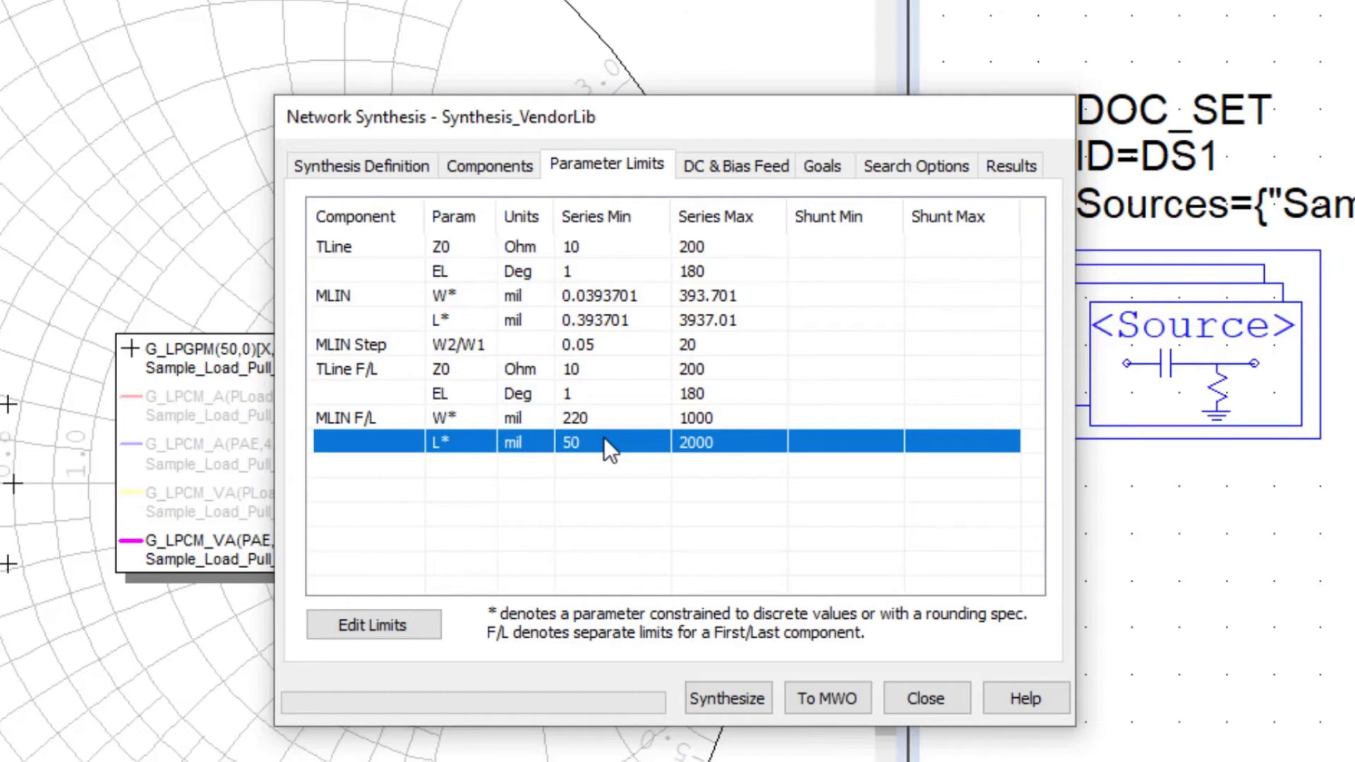
left_click(735, 165)
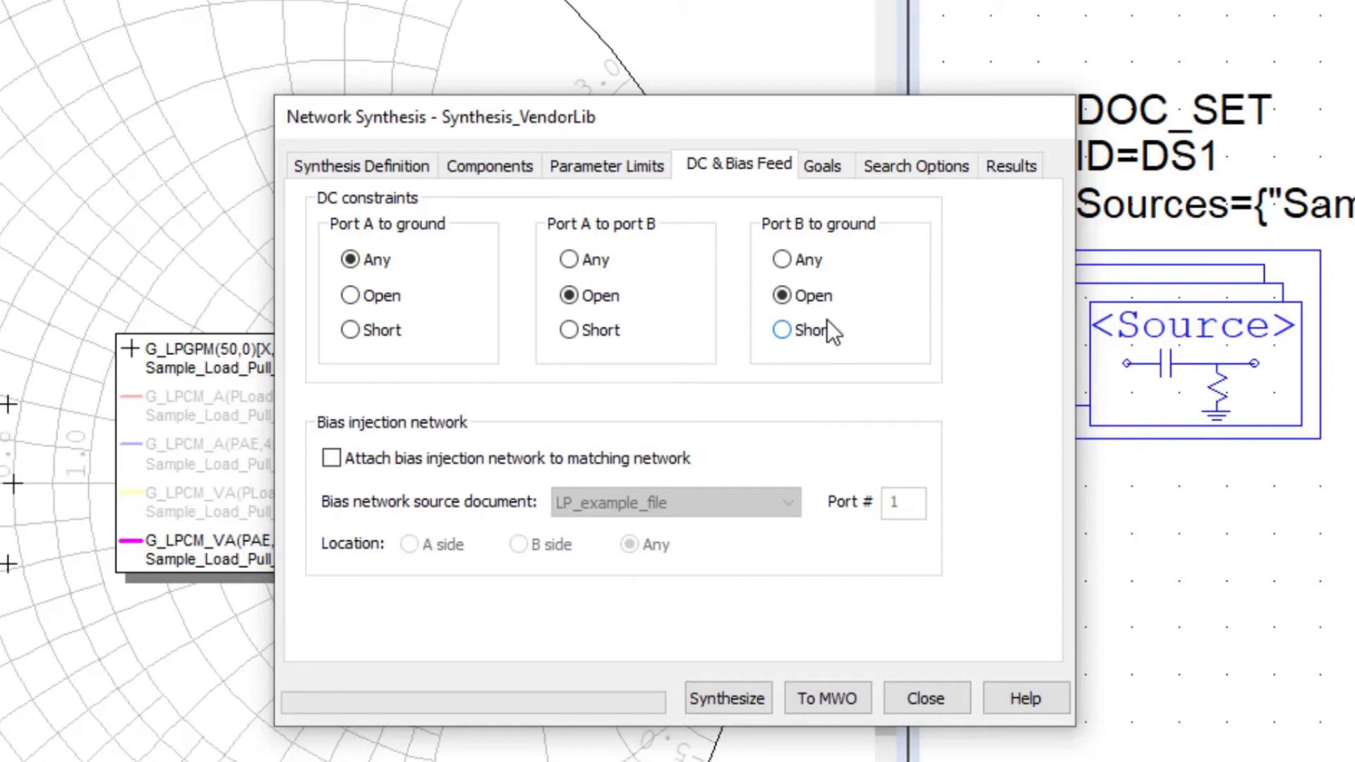
- Show the Goals page listing PAE > 67 and PLoad > 15 load-pull goals
left_click(828, 168)
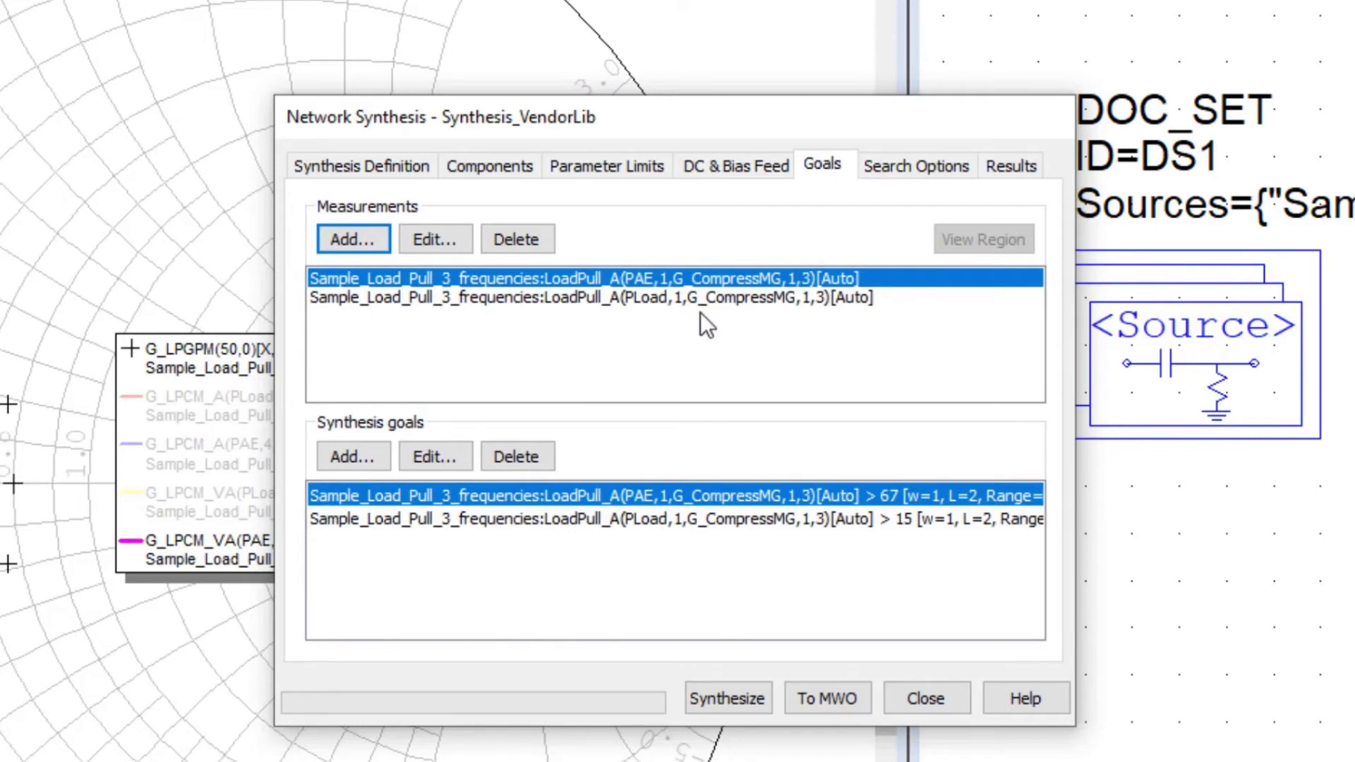
left_click(434, 241)
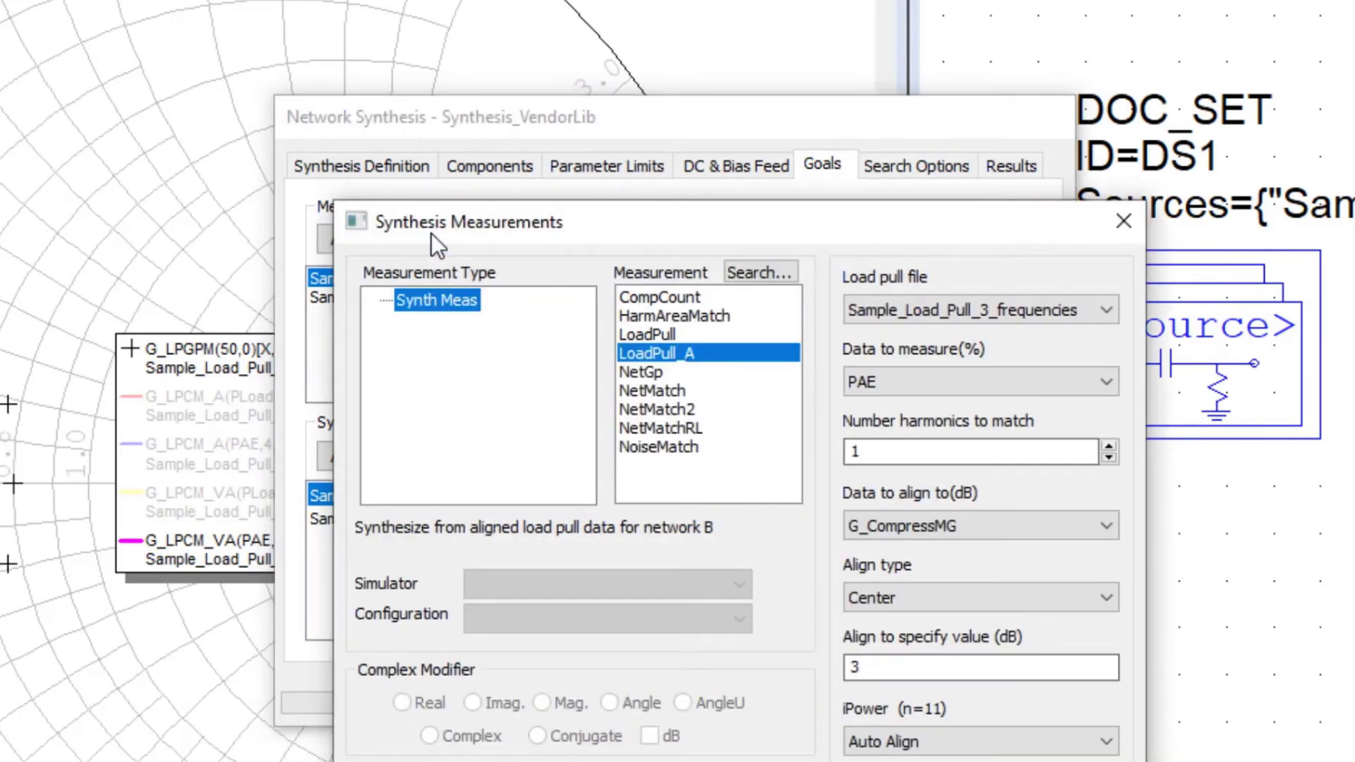
left_click_drag(447, 222, 0, 0)
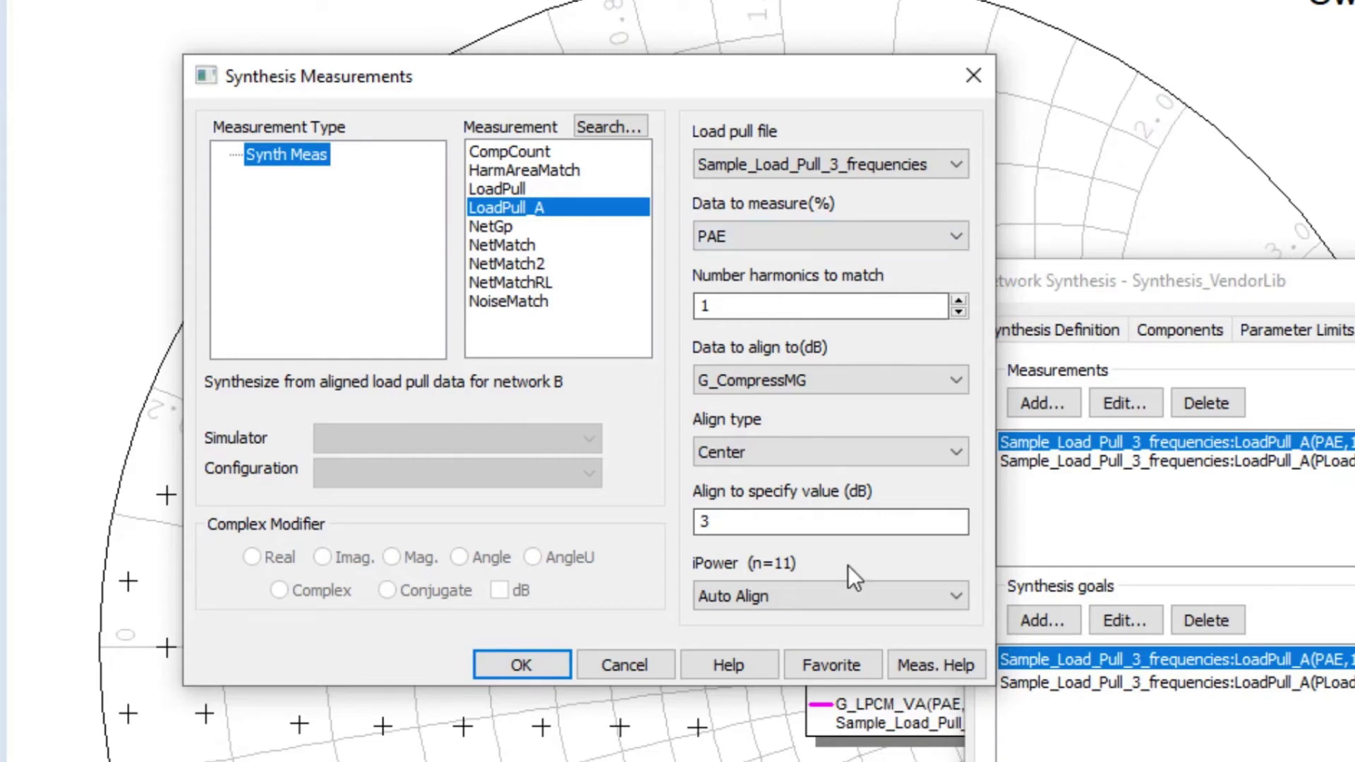
left_click(619, 664)
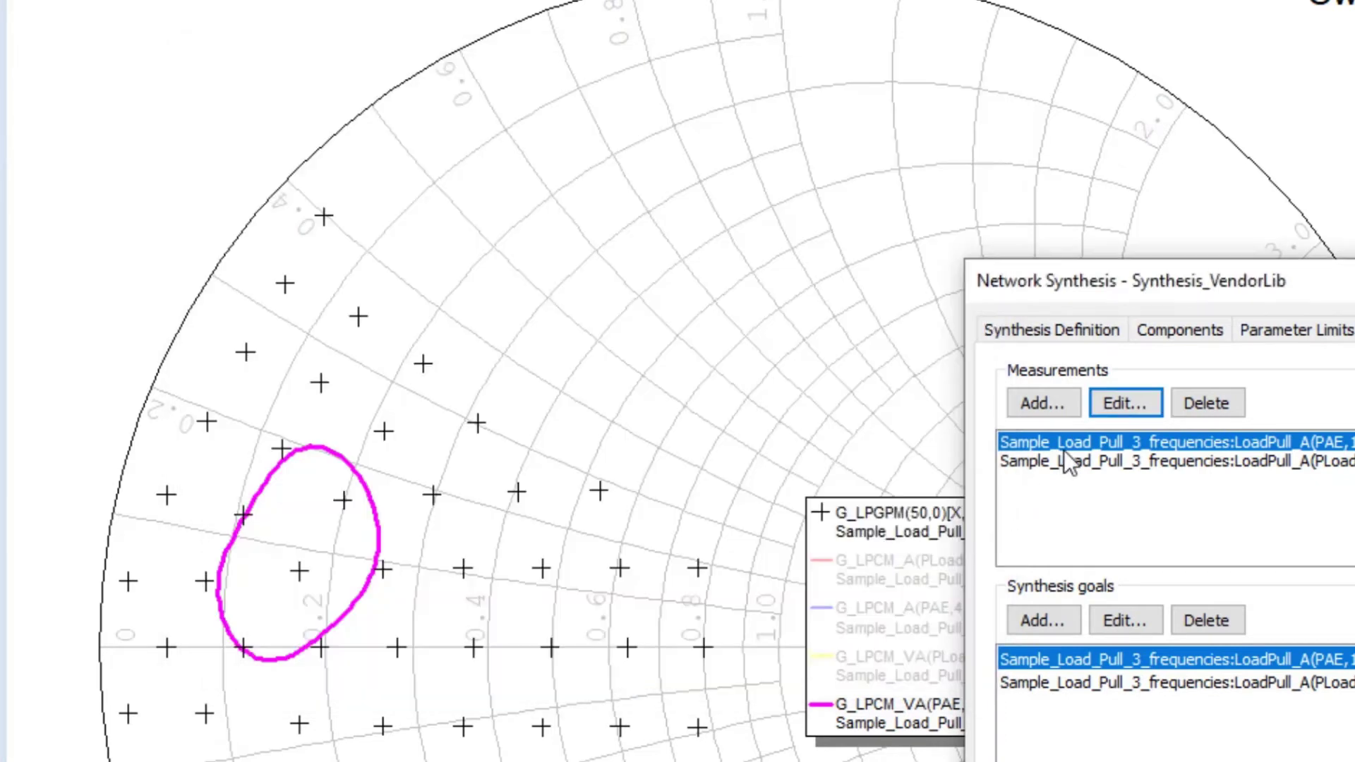
left_click(1068, 460)
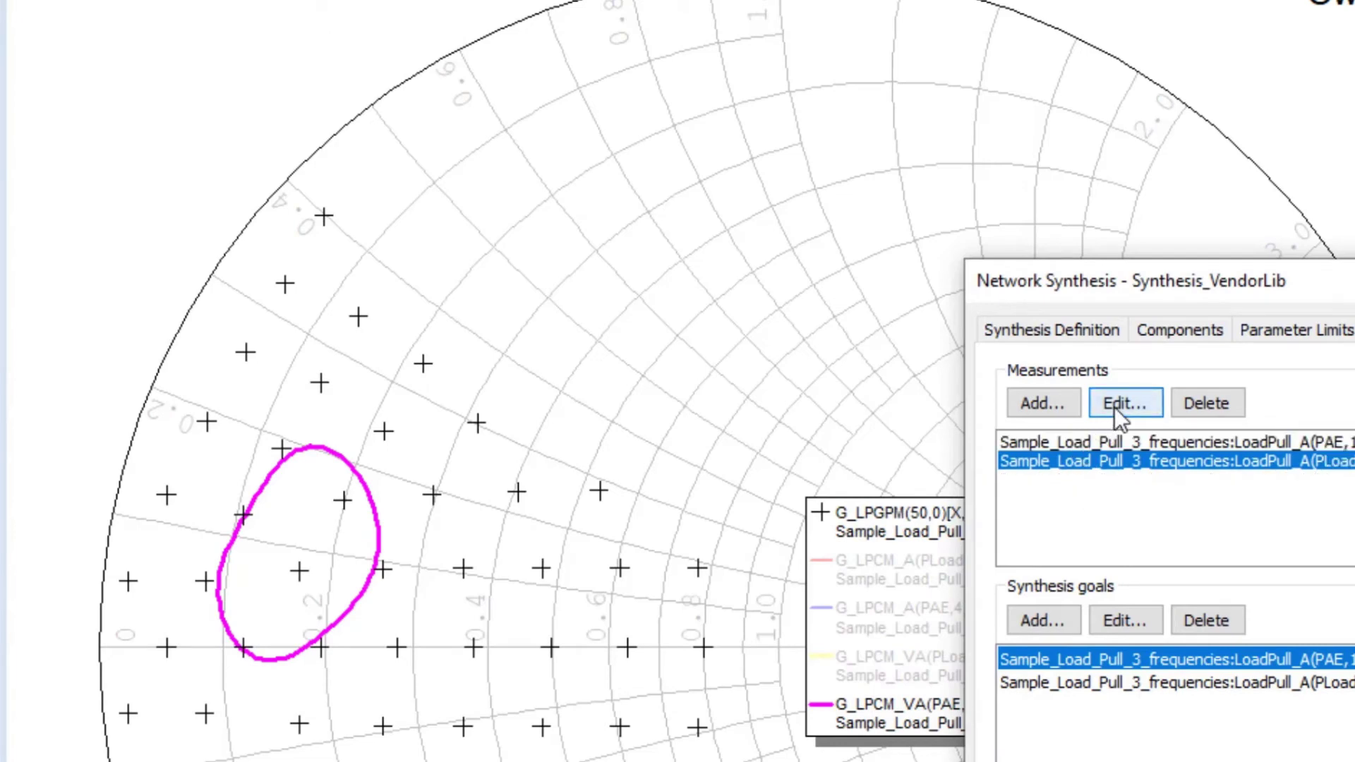
left_click(1115, 408)
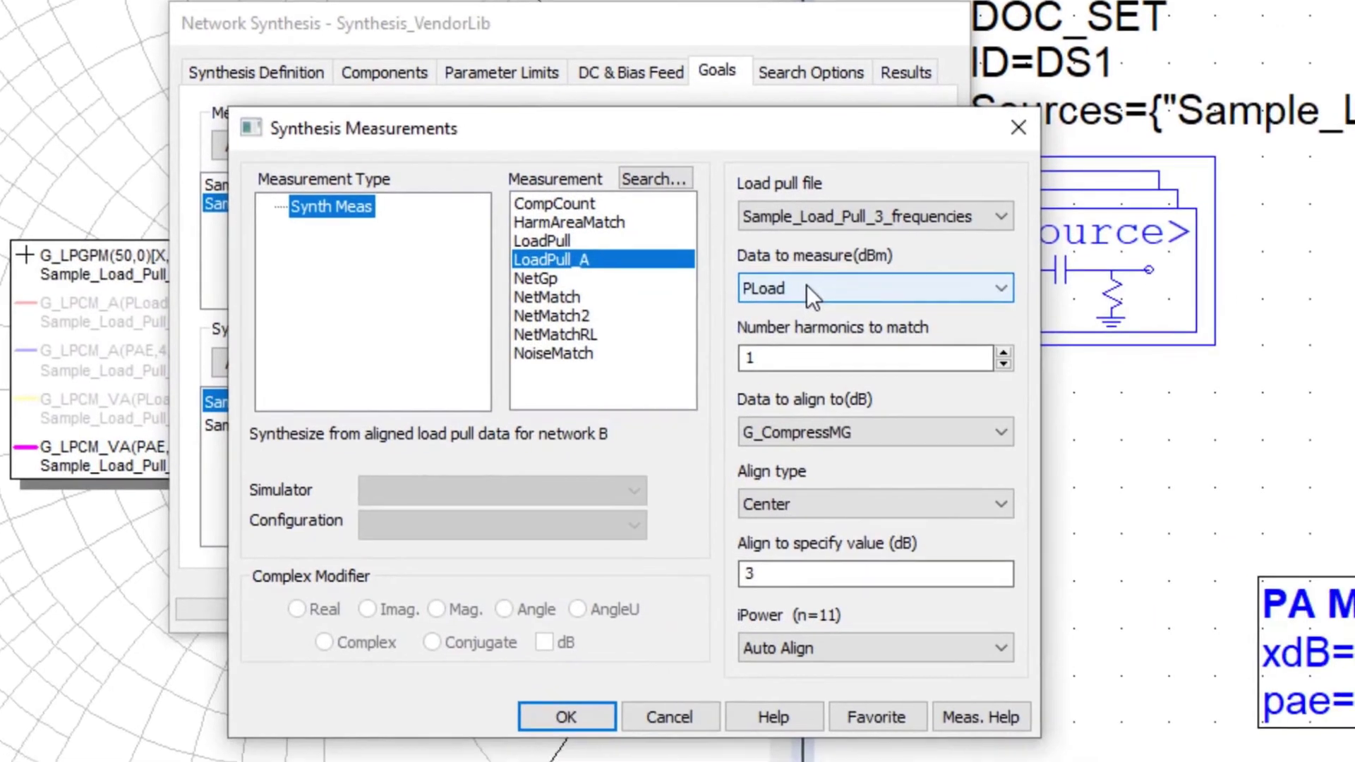
left_click(882, 211)
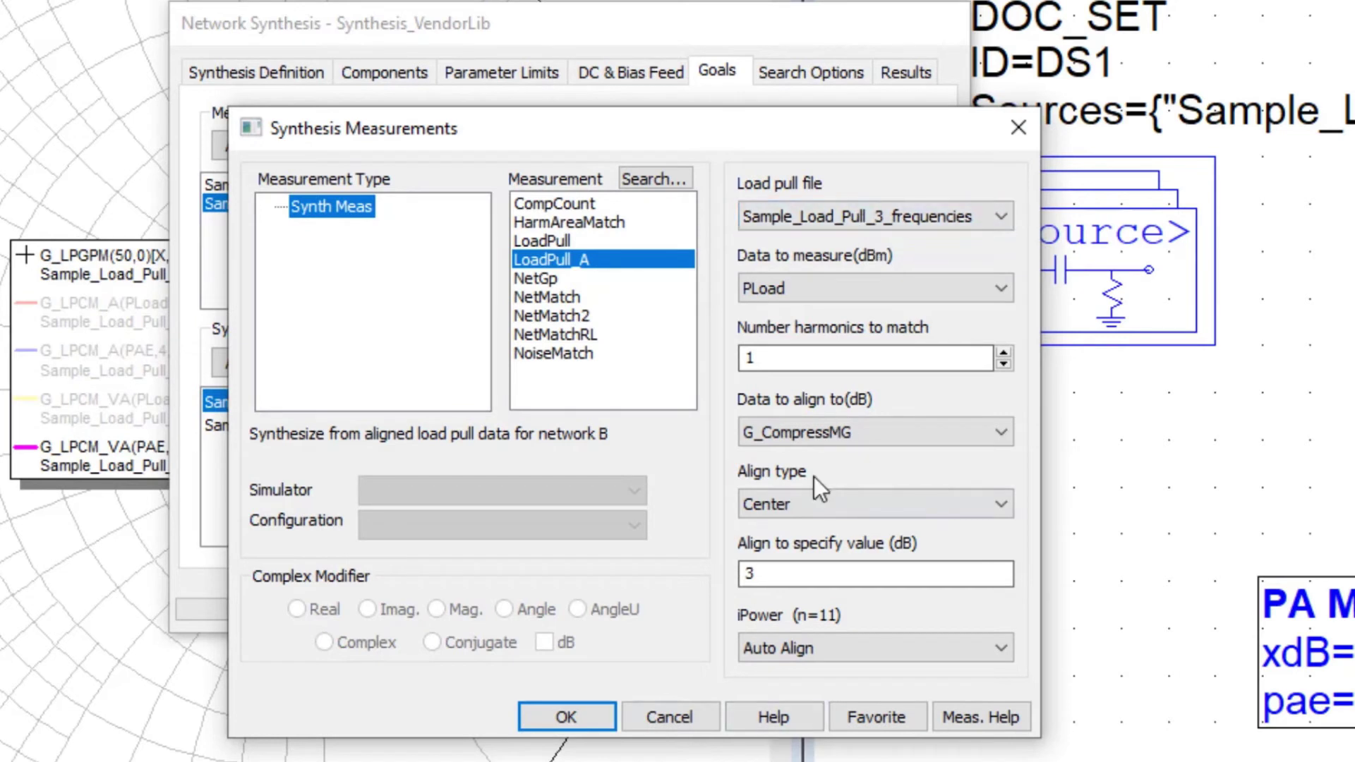
- Close the measurement settings and check the PAE goal's 67 % target without changes
left_click(650, 711)
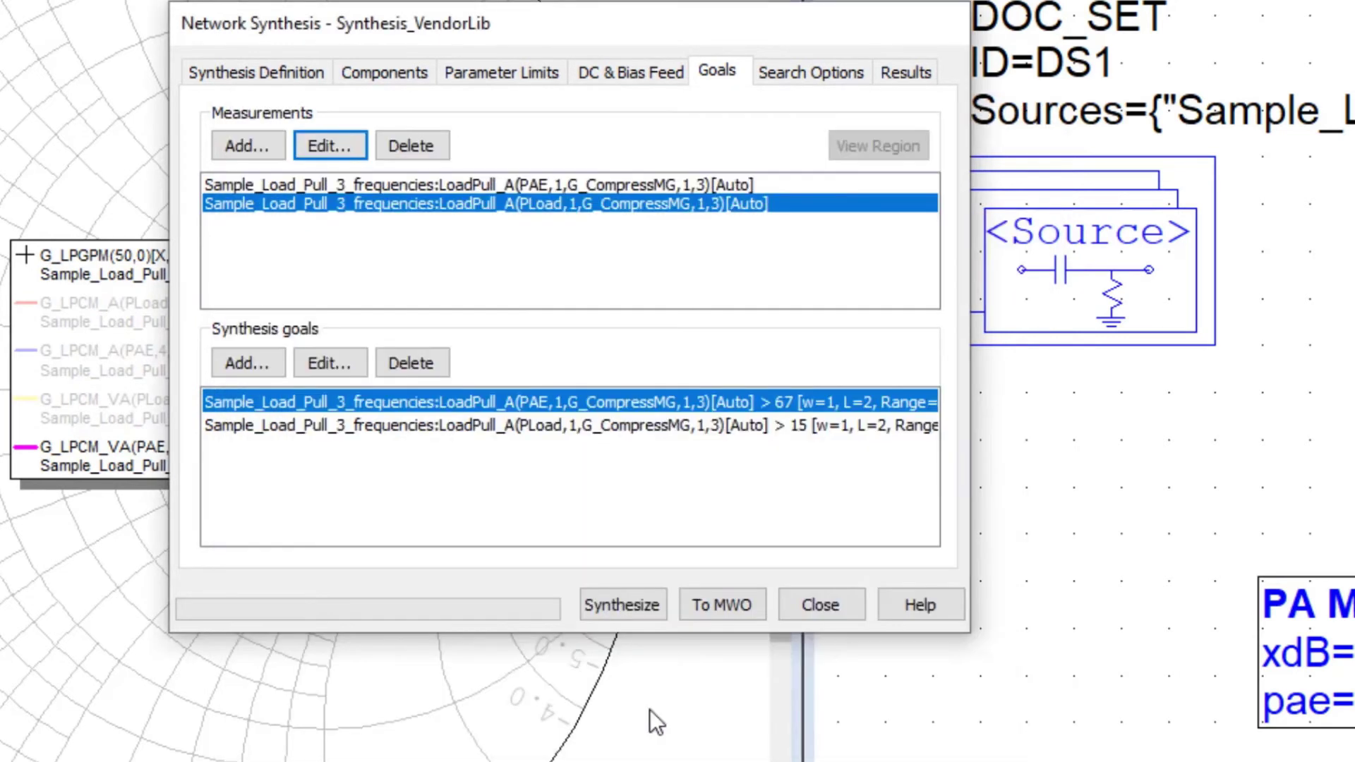
left_click(331, 363)
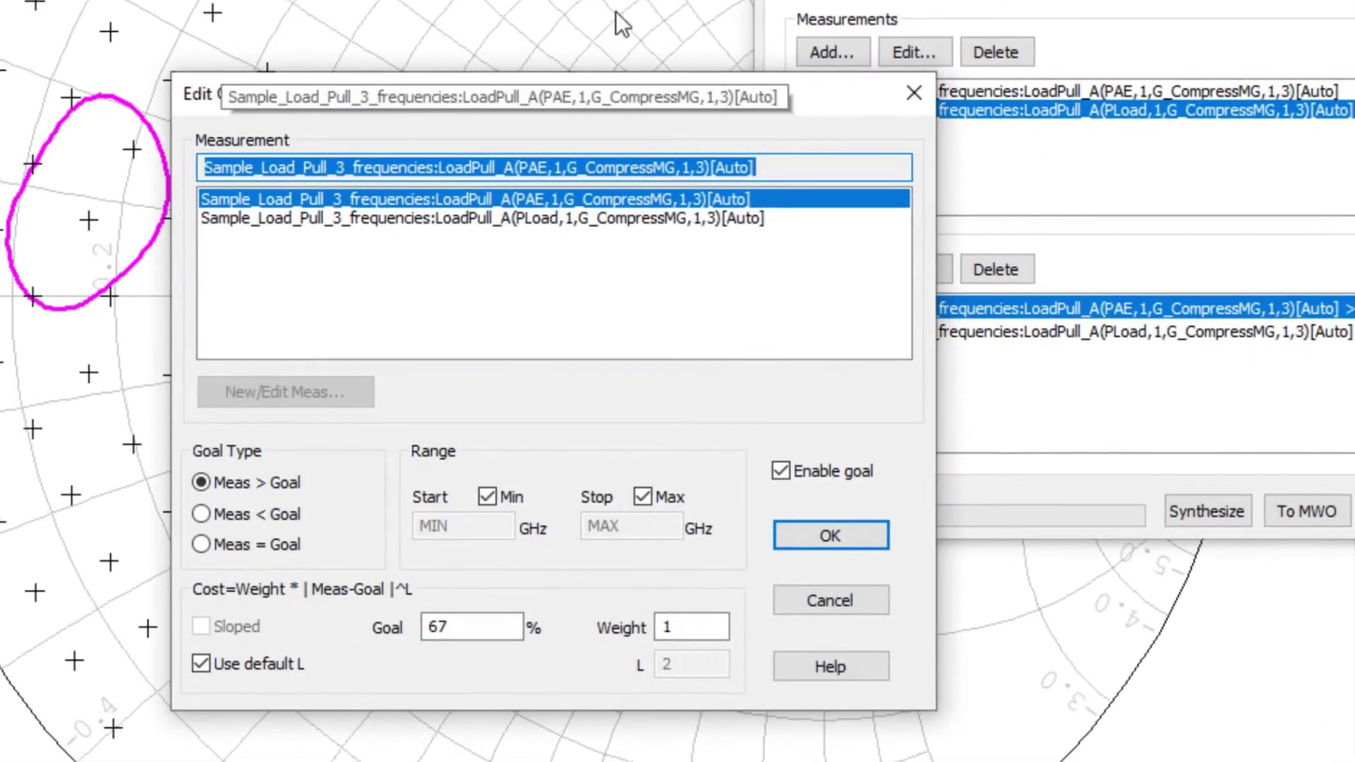
double_click(487, 626)
left_click(830, 599)
- Check the PLoad goal's 45 dBm target, closing it unchanged
left_click(979, 337)
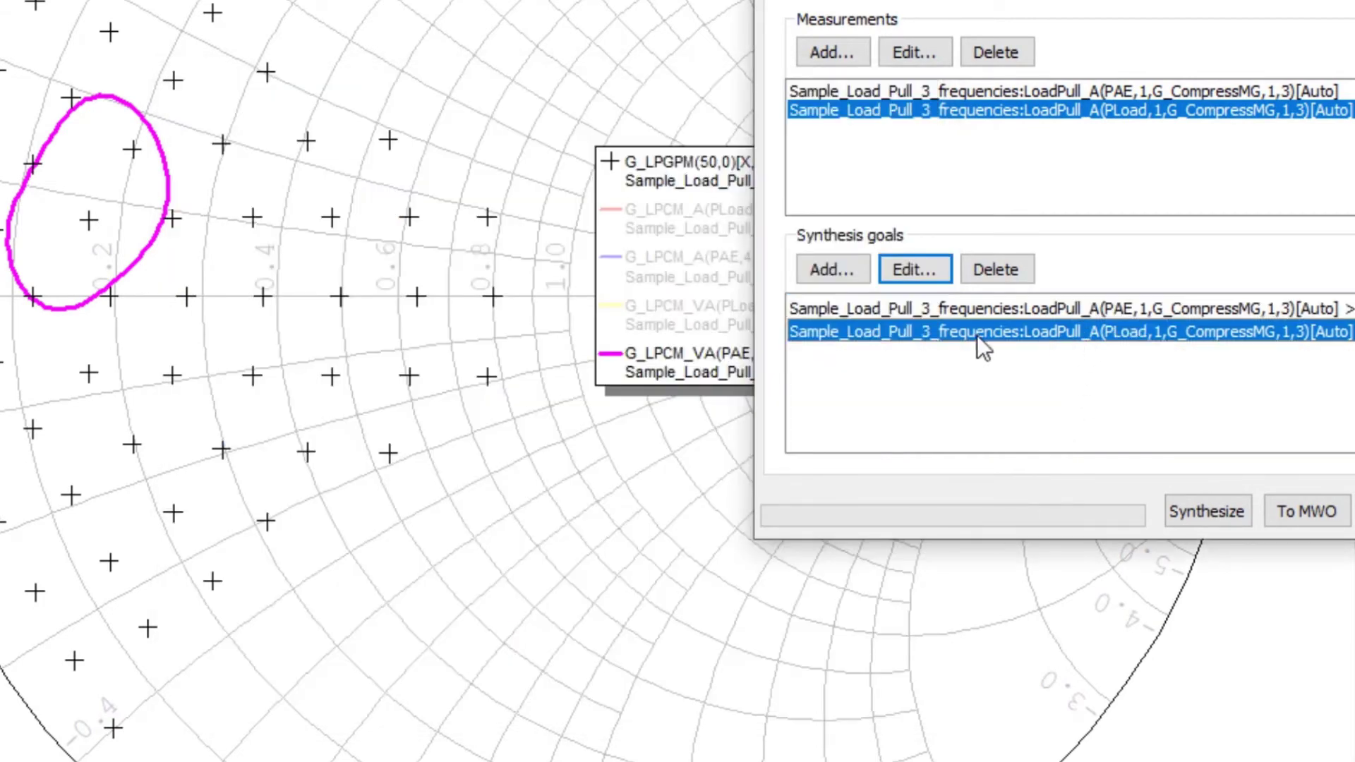
left_click(917, 267)
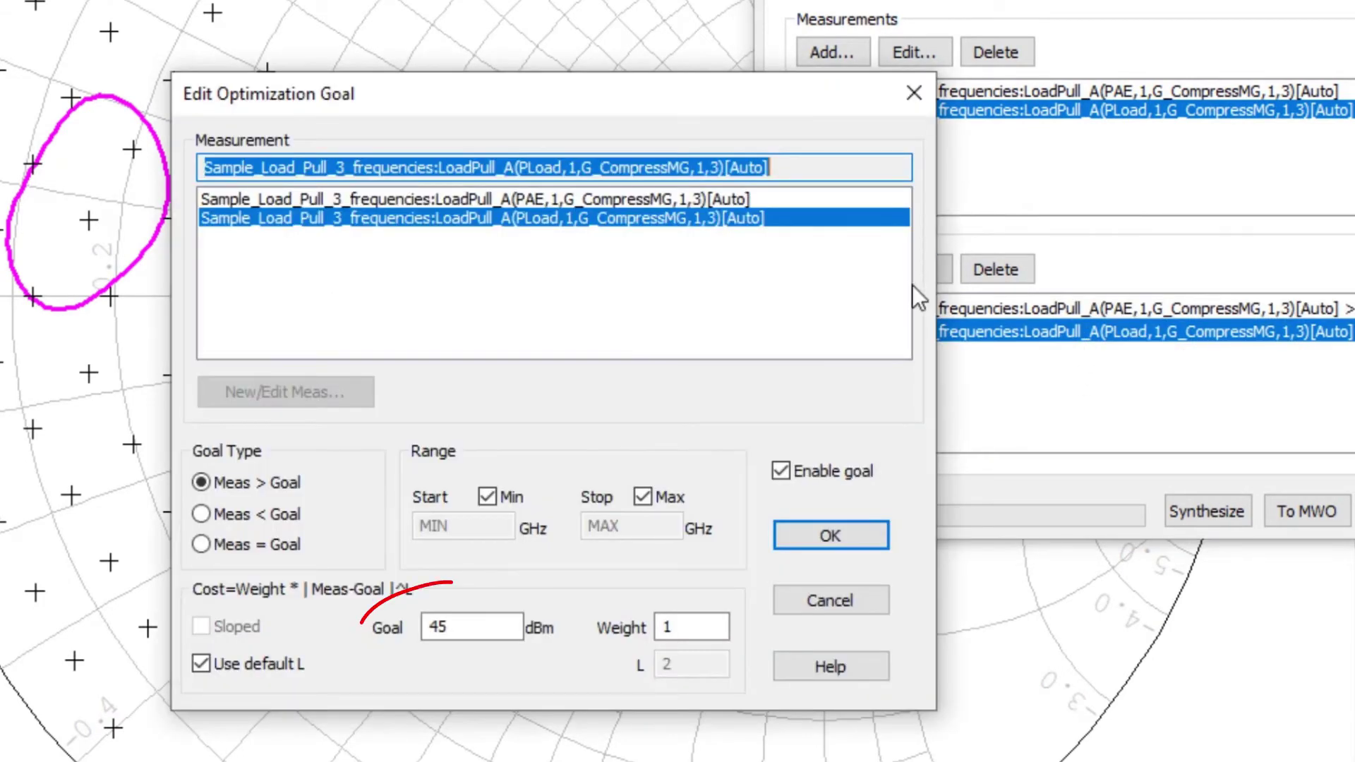
double_click(423, 626)
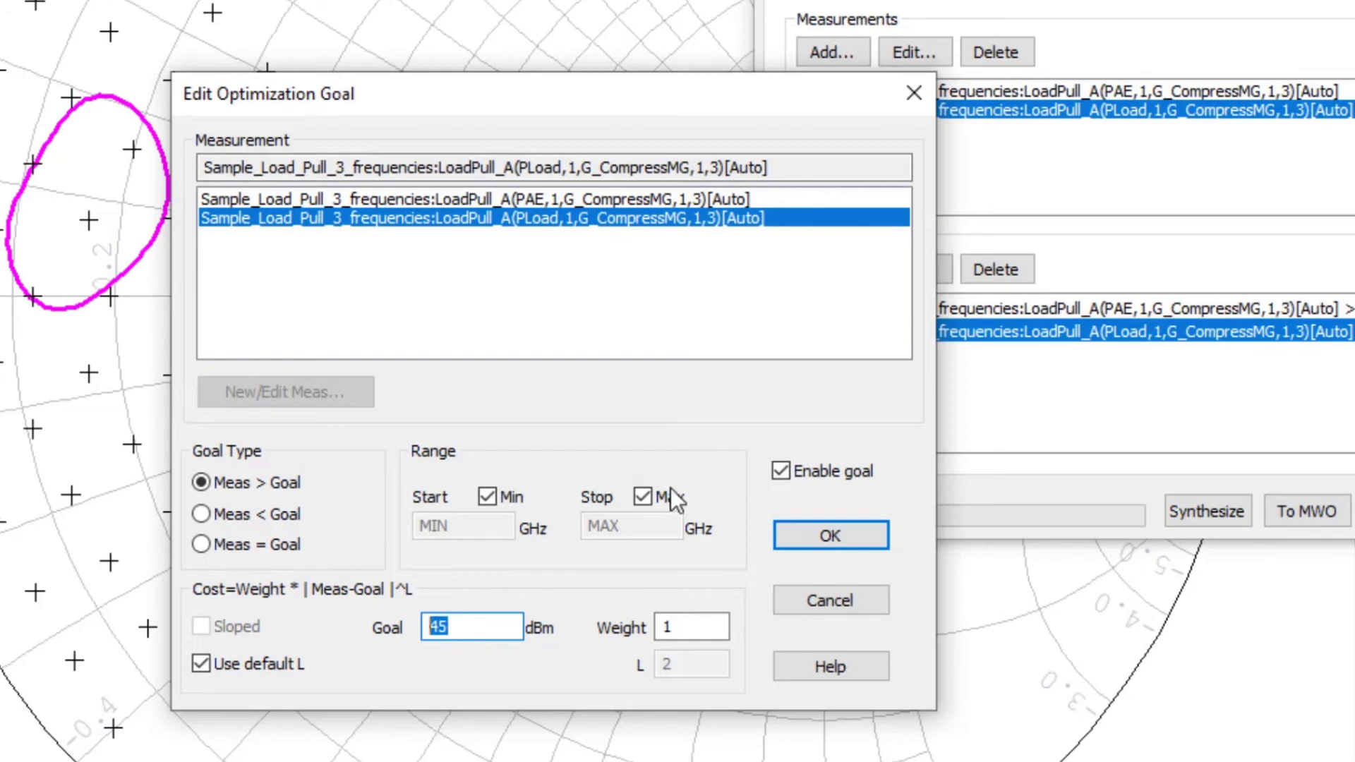
left_click(828, 599)
- Run the synthesis from the Results page and sort the networks by cost and component count
left_click(1354, 0)
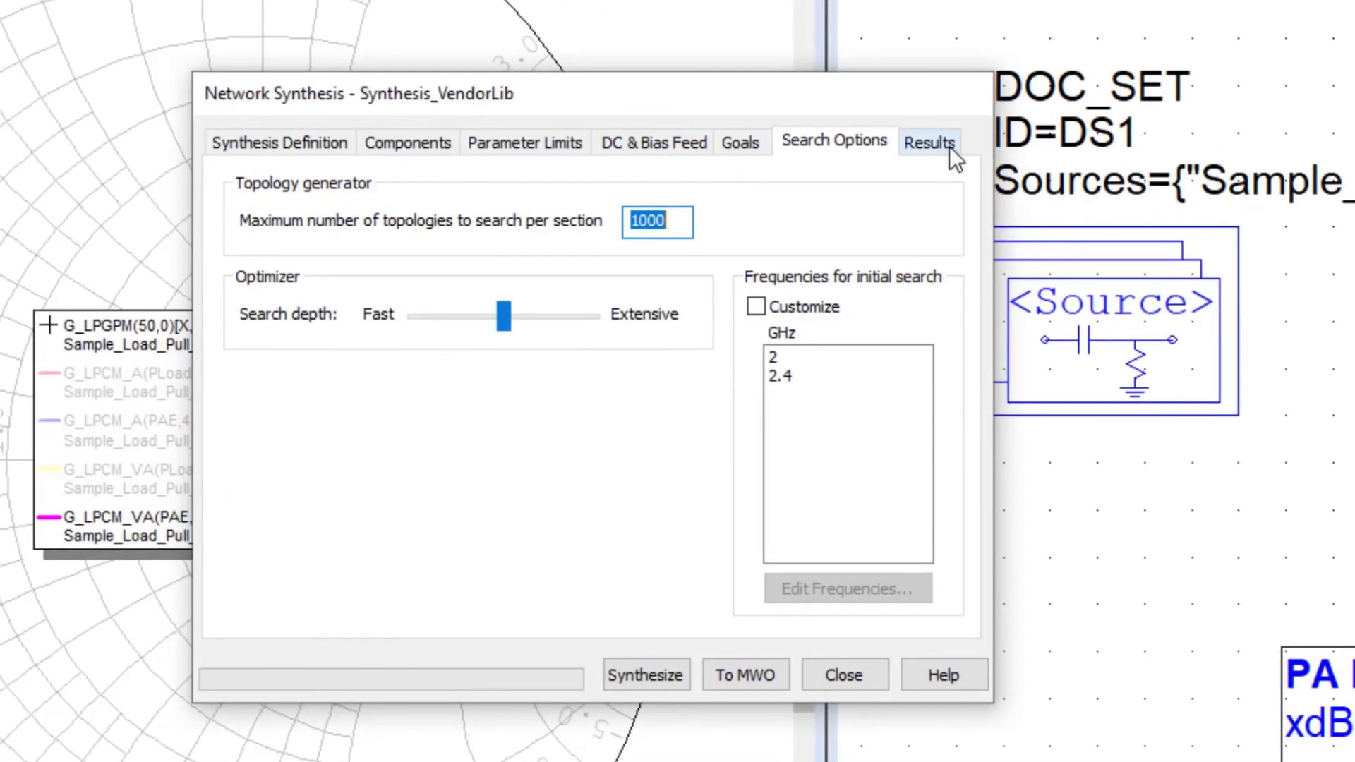
left_click(1049, 115)
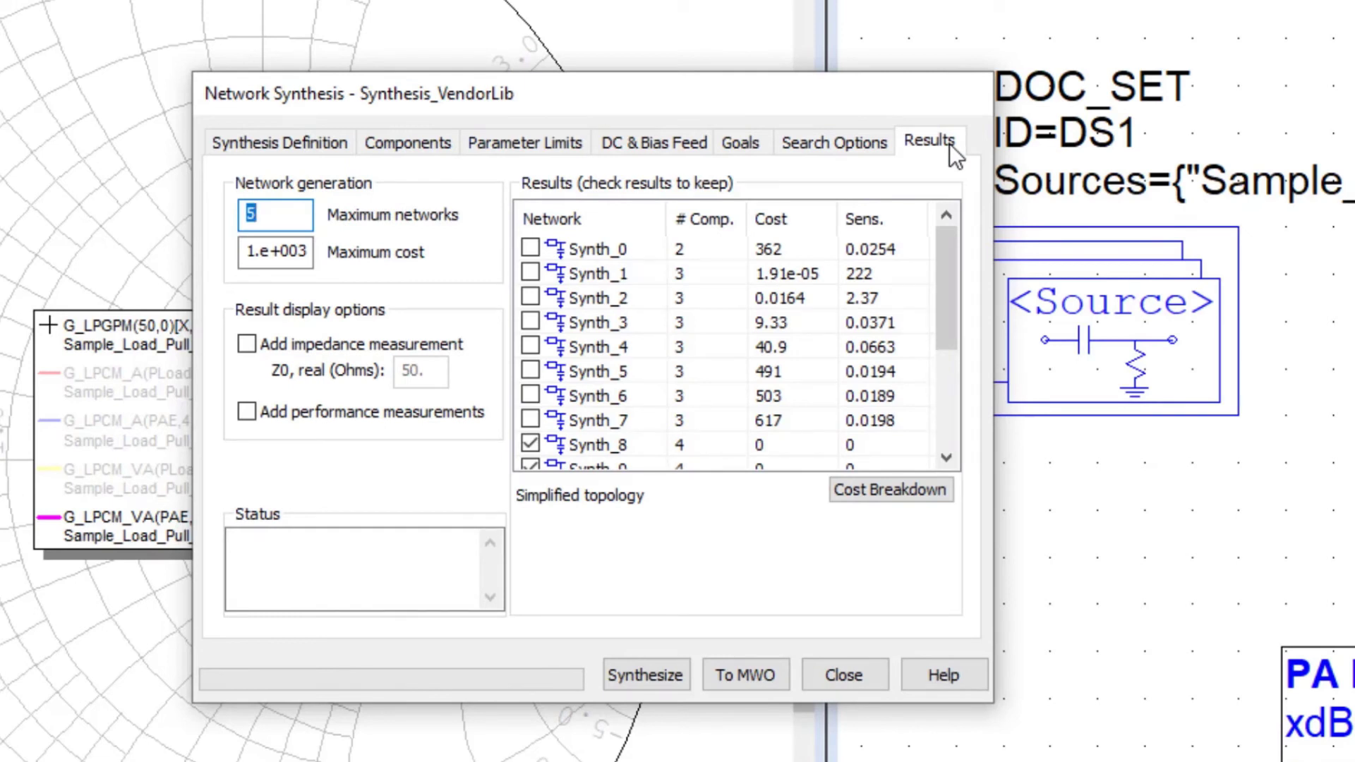
left_click(669, 676)
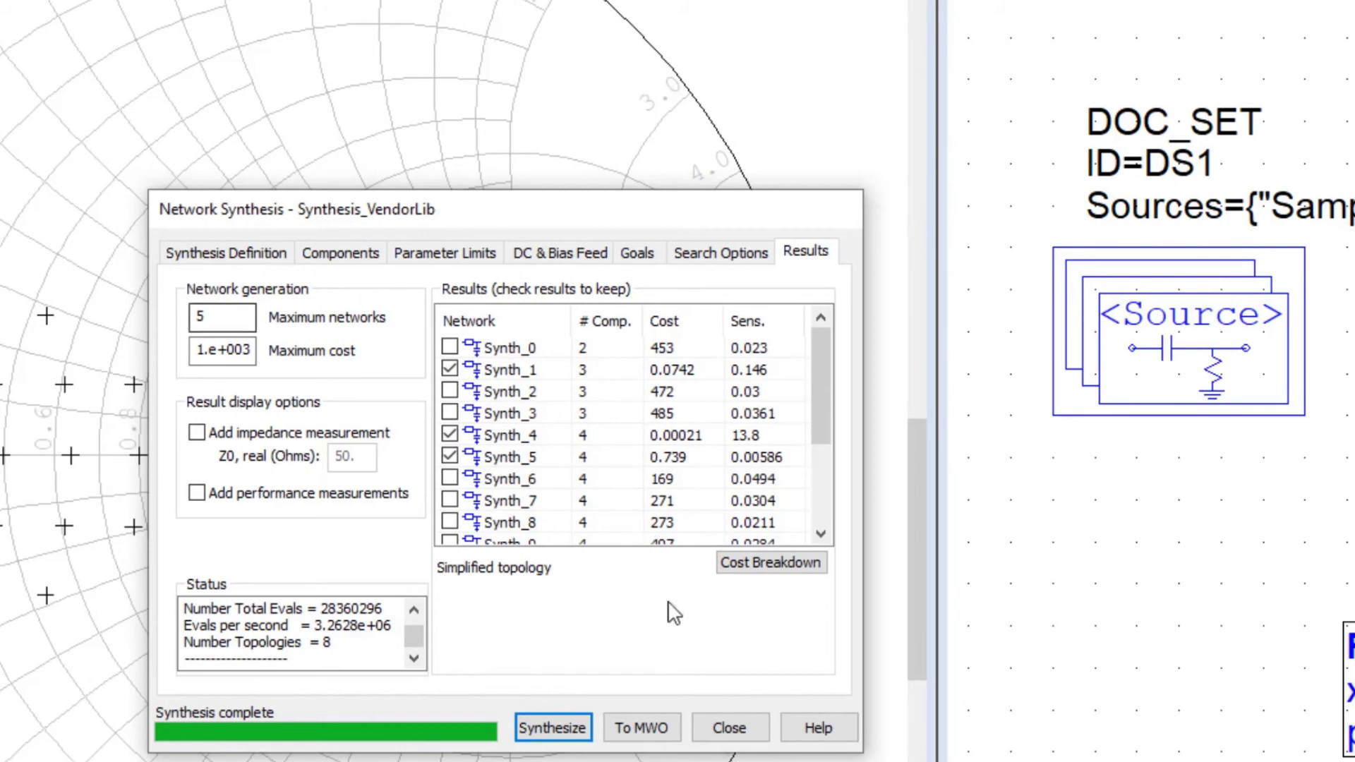
left_click(668, 319)
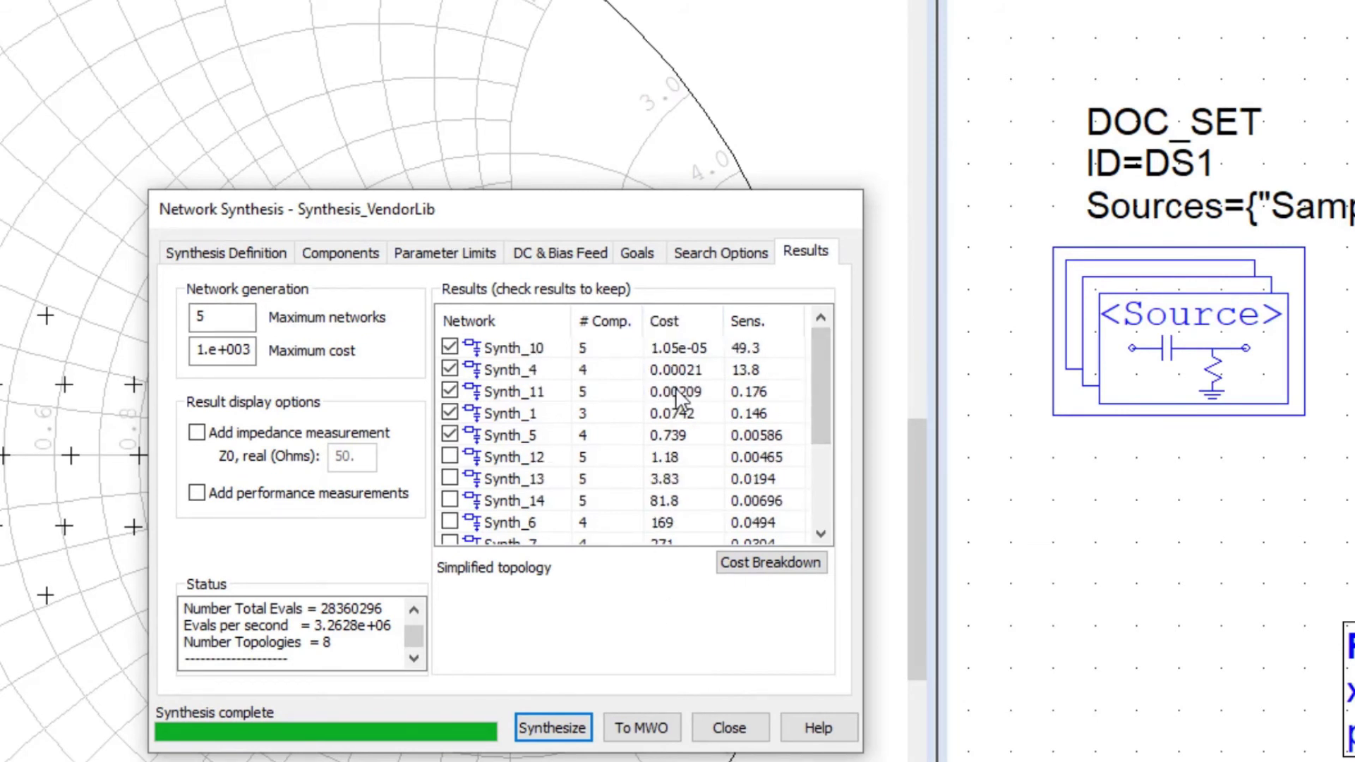
left_click(598, 316)
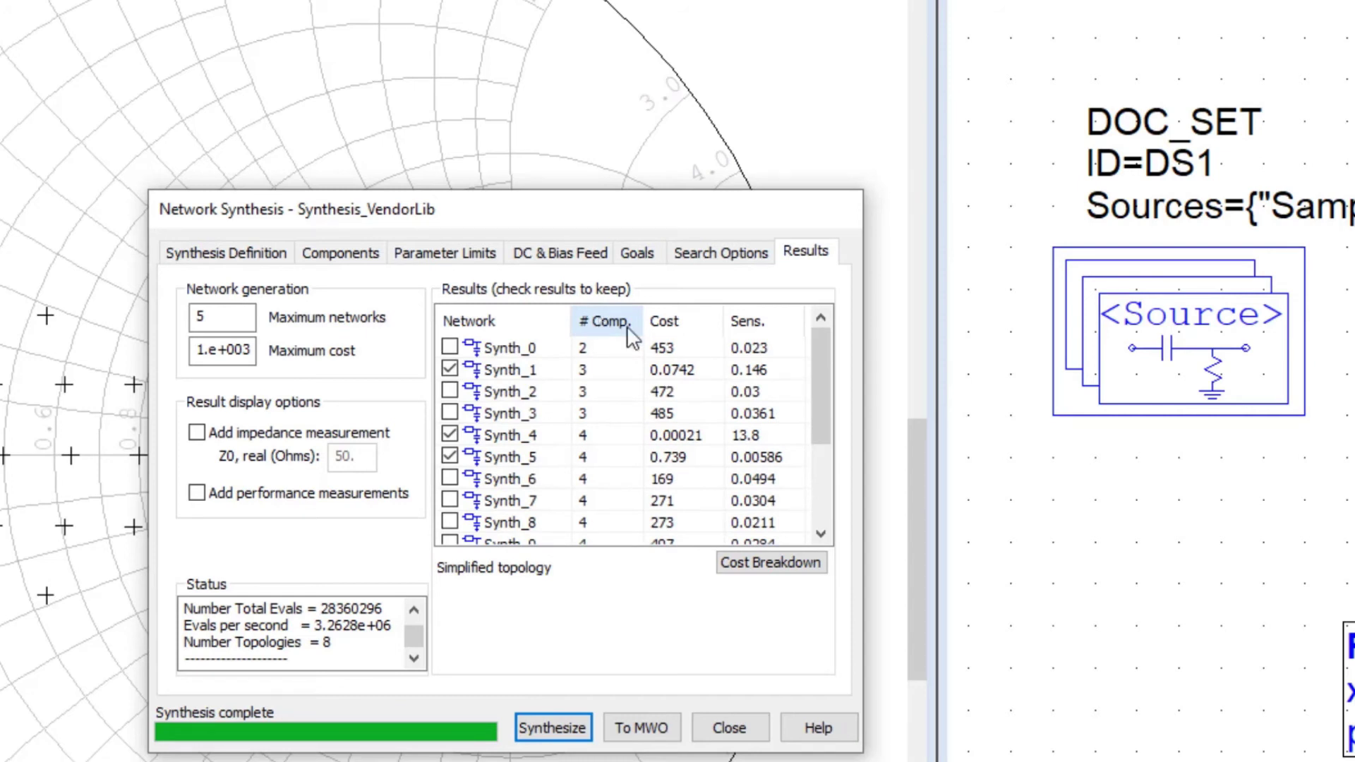
- Re-sort by cost and preview Synth_4, Synth_11, Synth_1, Synth_10 and Synth_5 simplified topologies
left_click(667, 320)
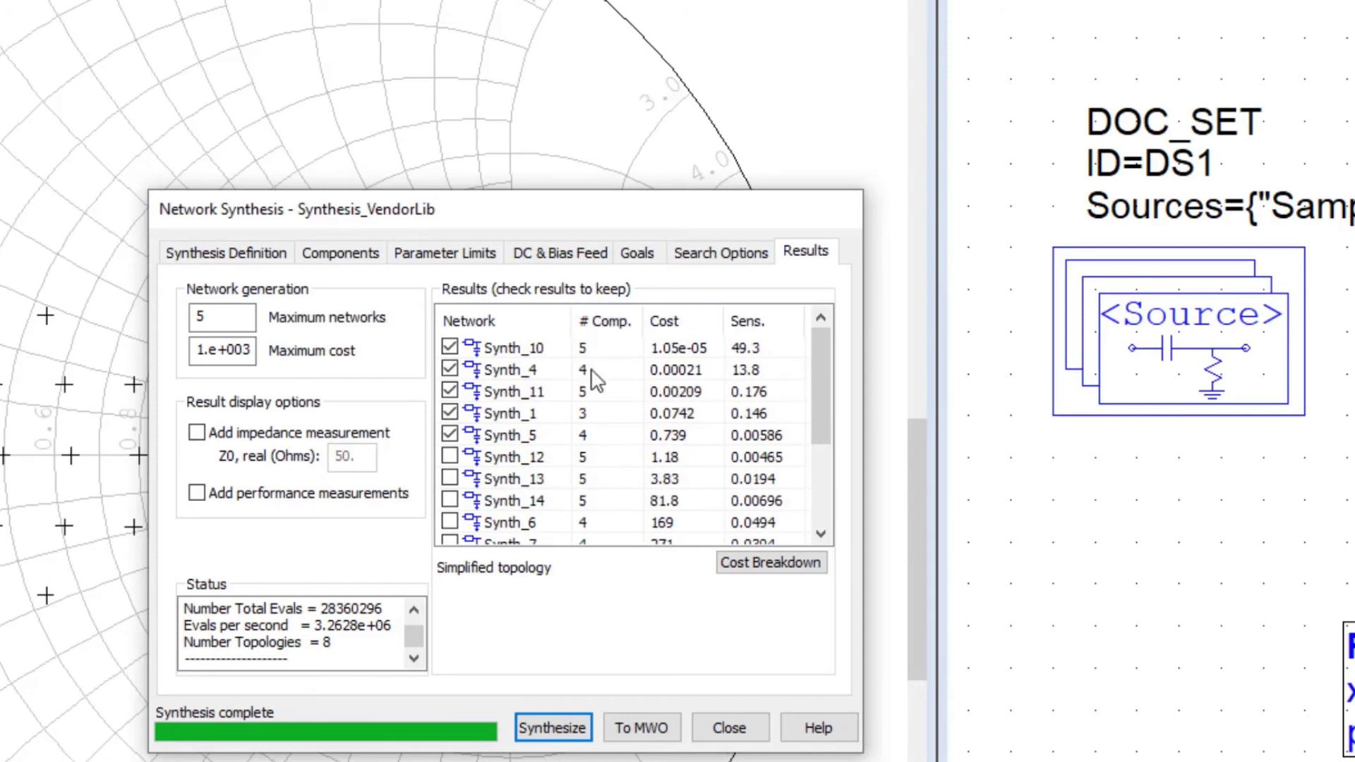
left_click(529, 375)
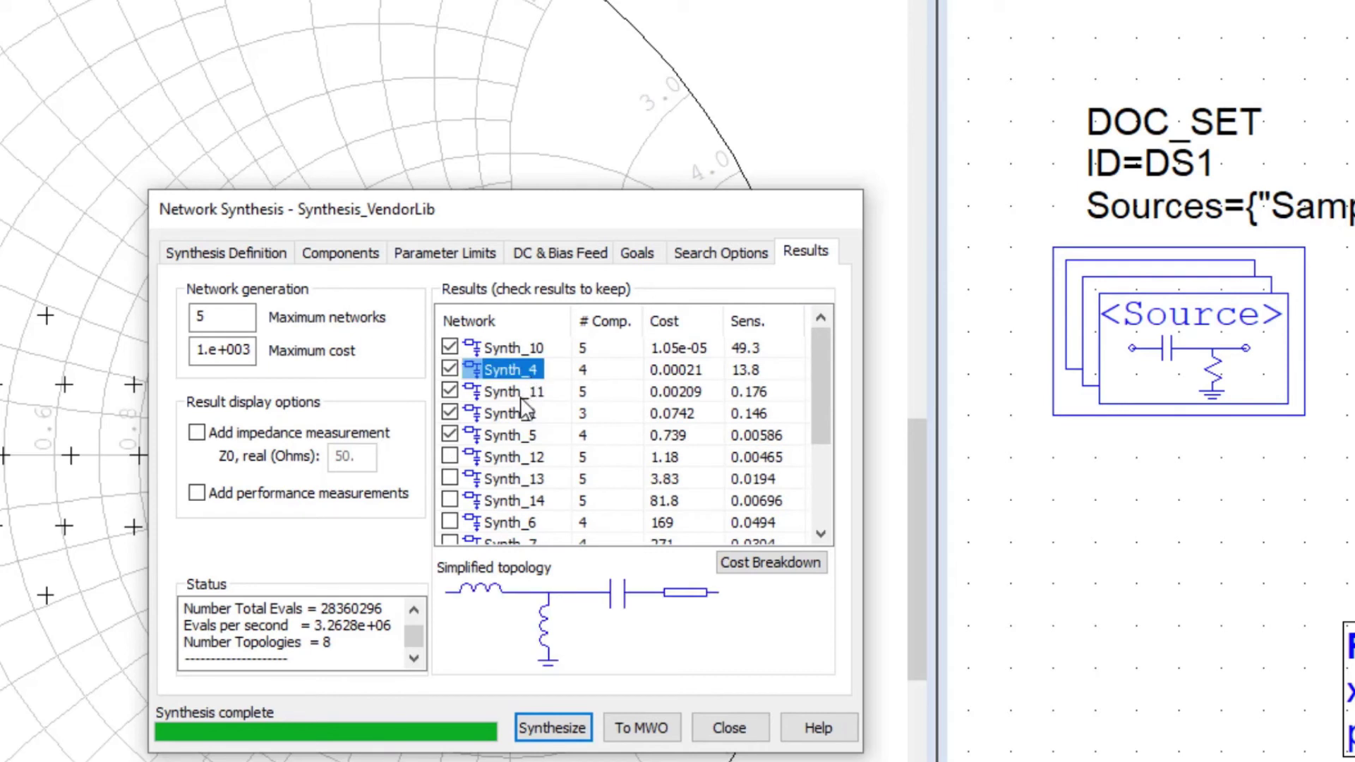
left_click(522, 400)
left_click(518, 412)
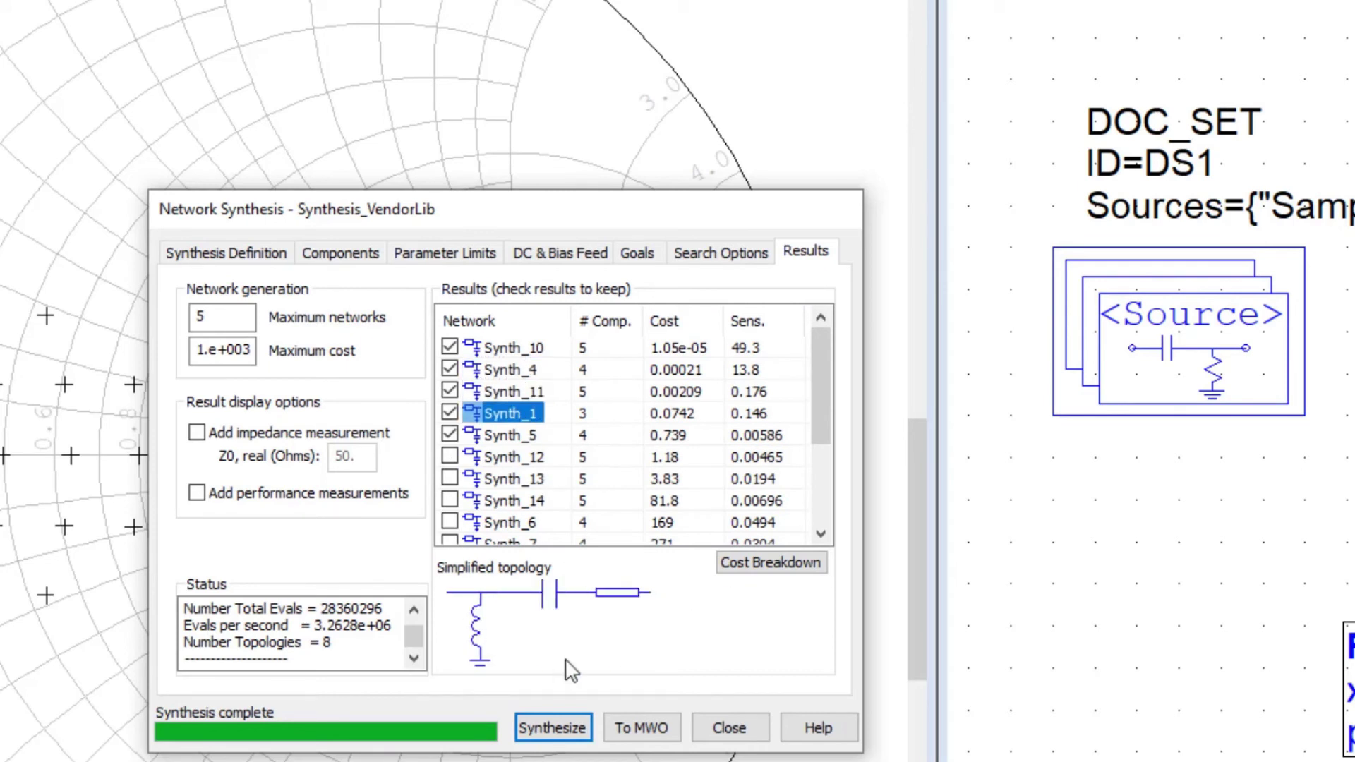
left_click(514, 348)
left_click(515, 435)
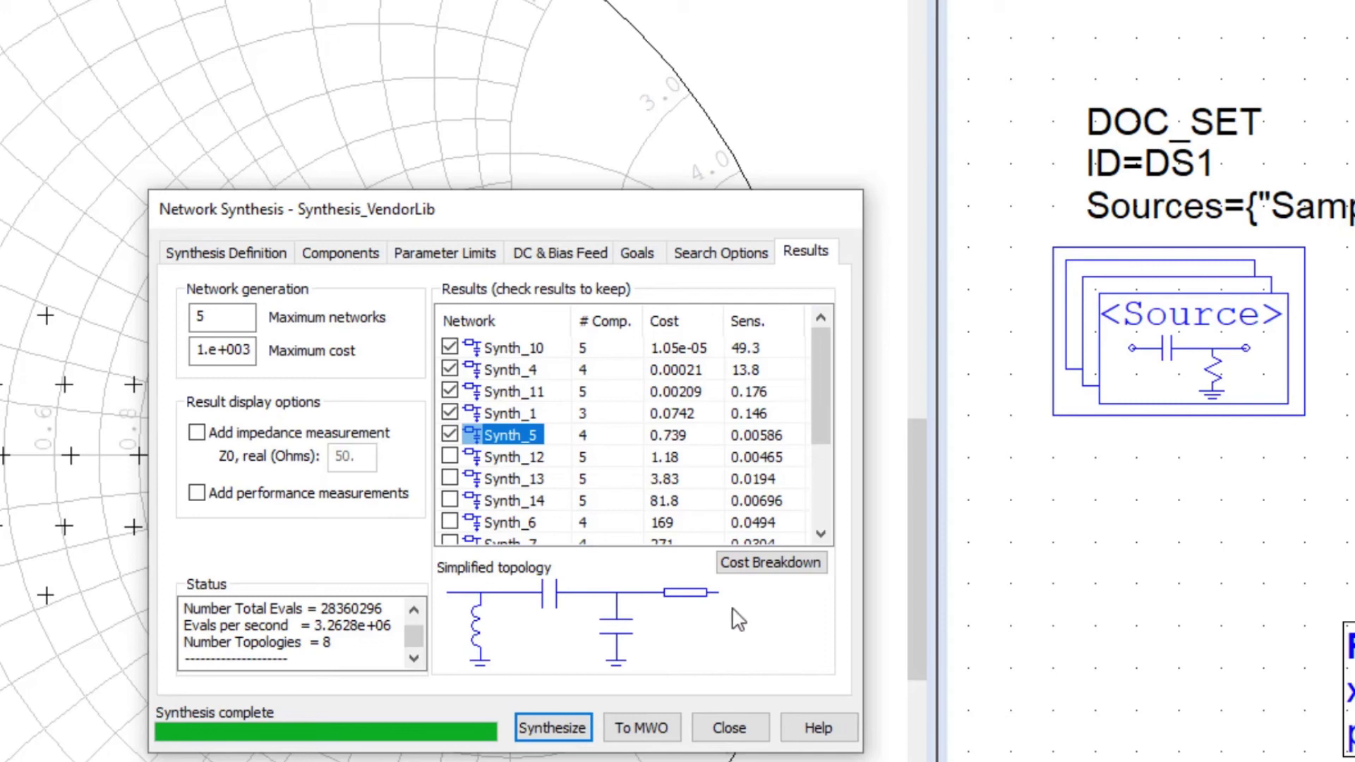
- Enable impedance and performance measurements and export the kept networks to Microwave Office
left_click(512, 348)
left_click_drag(590, 208, 699, 99)
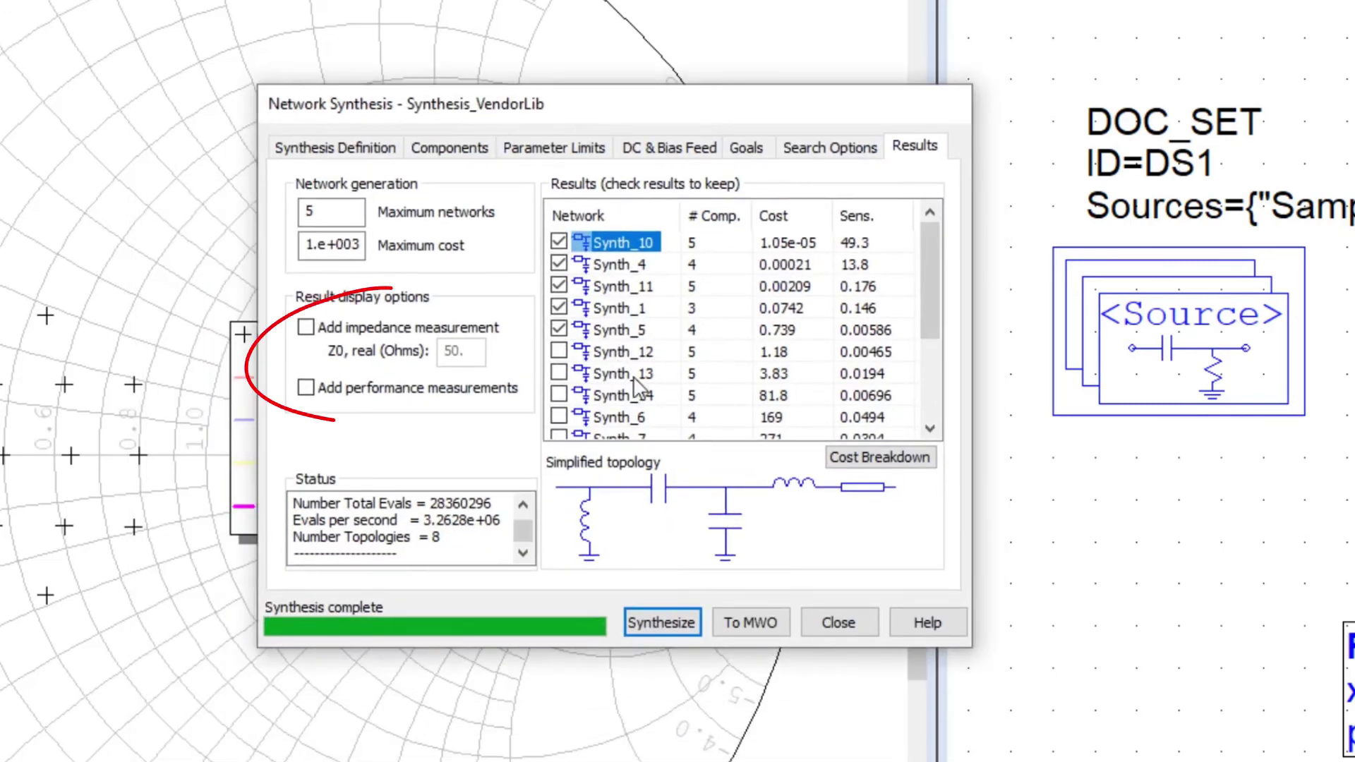
left_click(307, 330)
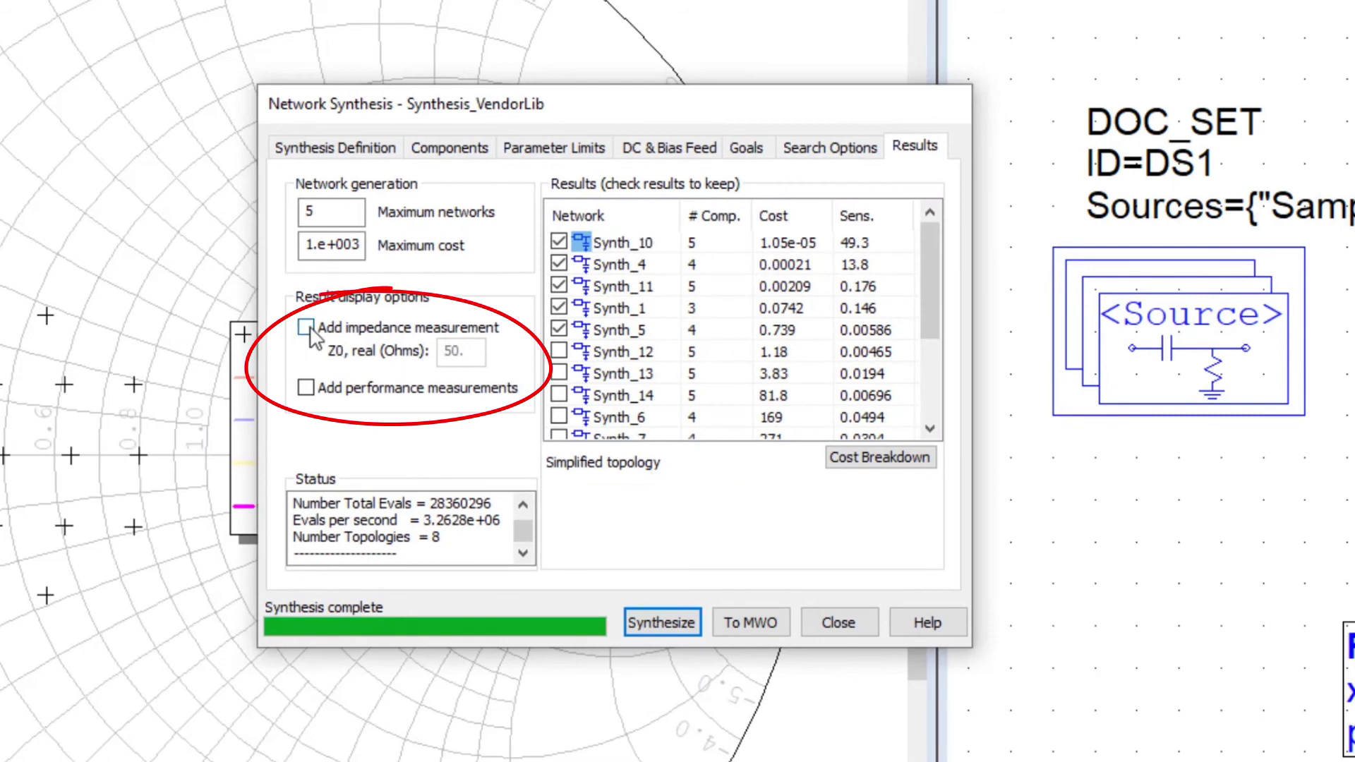
left_click(307, 388)
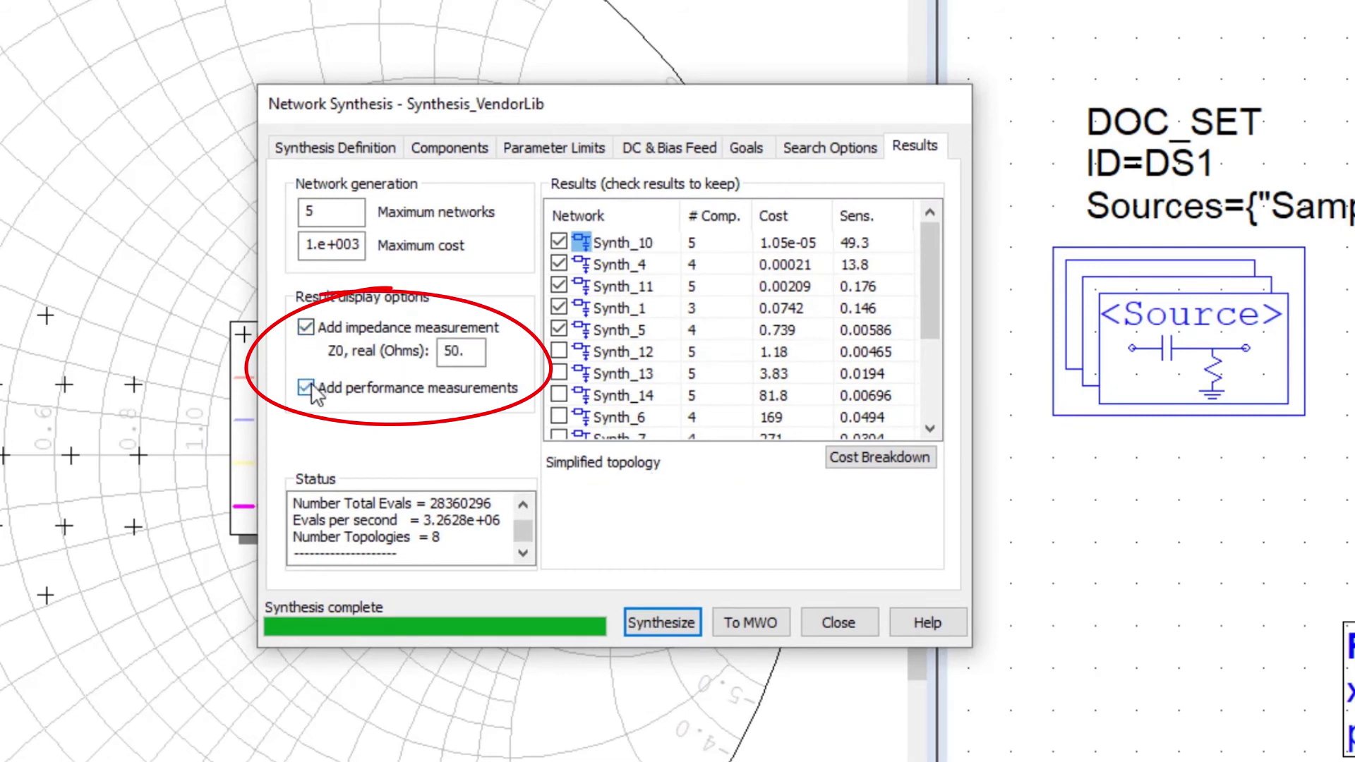
left_click(742, 623)
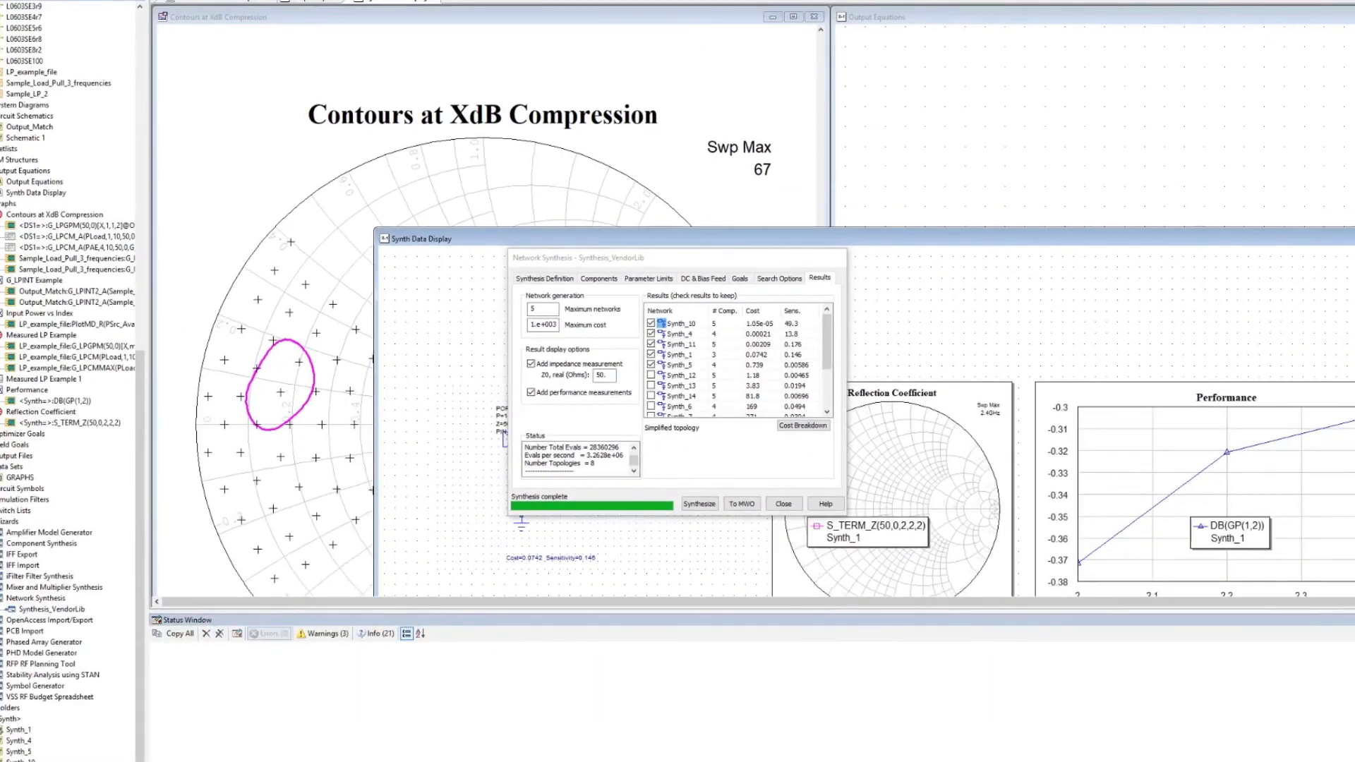
- Close the Network Synthesis wizard, leaving five Synth networks in the <Synth> folder
left_click(784, 507)
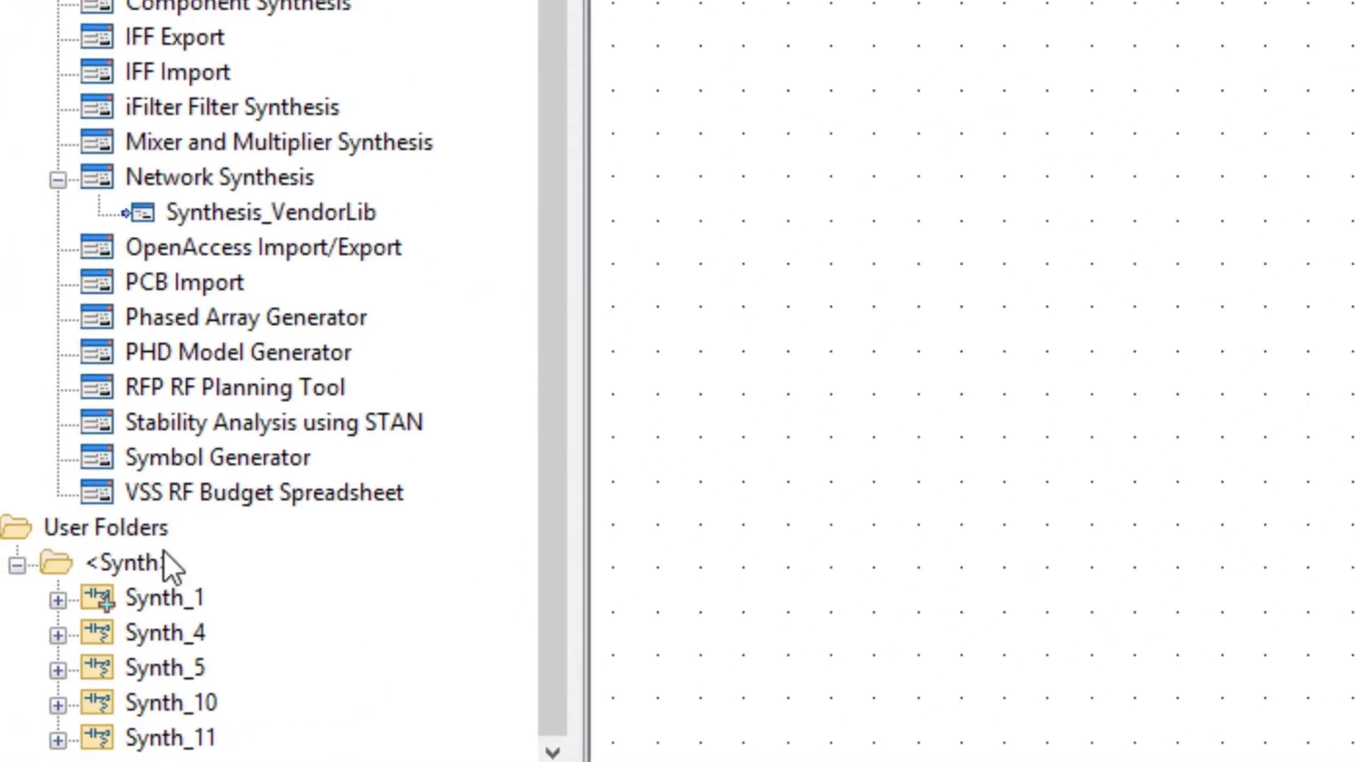
- Open the exported Synth_1 schematic from the <Synth> user folder
right_click(149, 527)
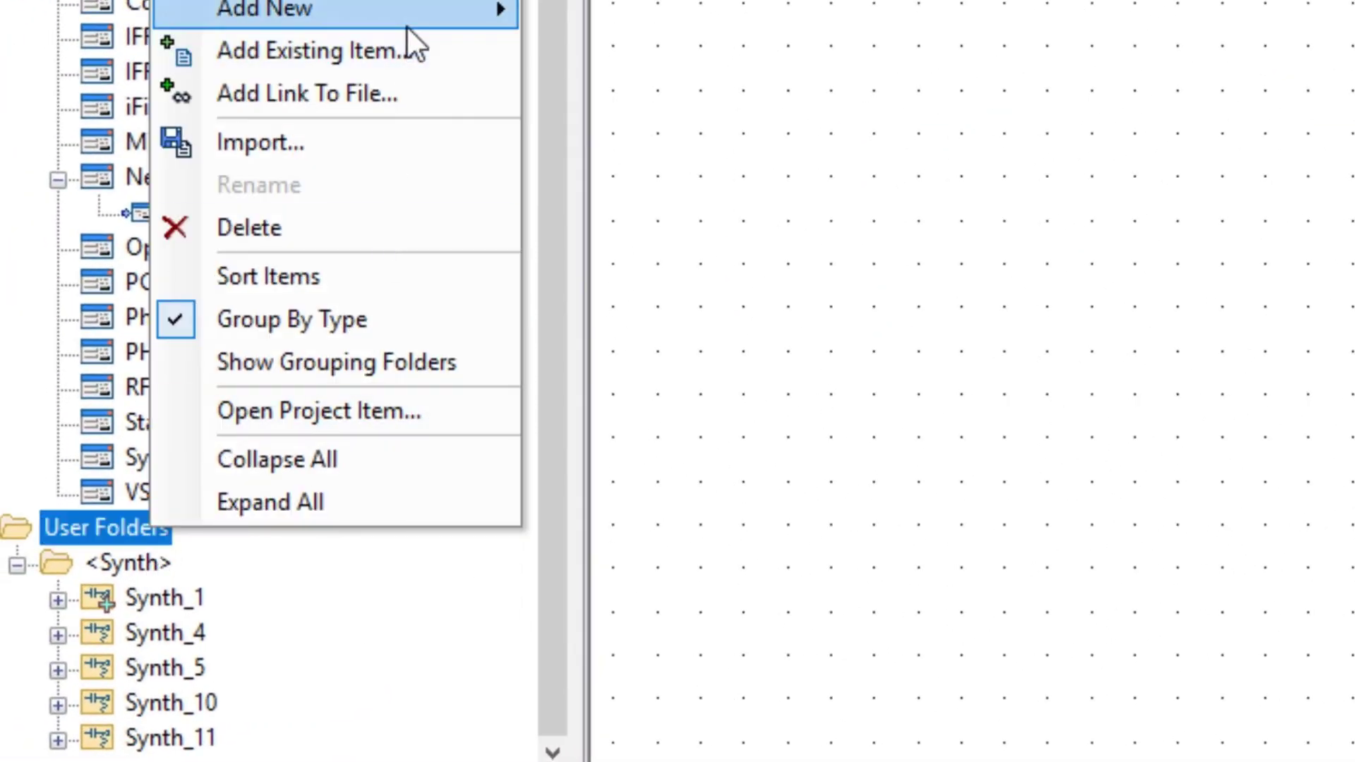
mouse_move(408, 28)
left_click(161, 670)
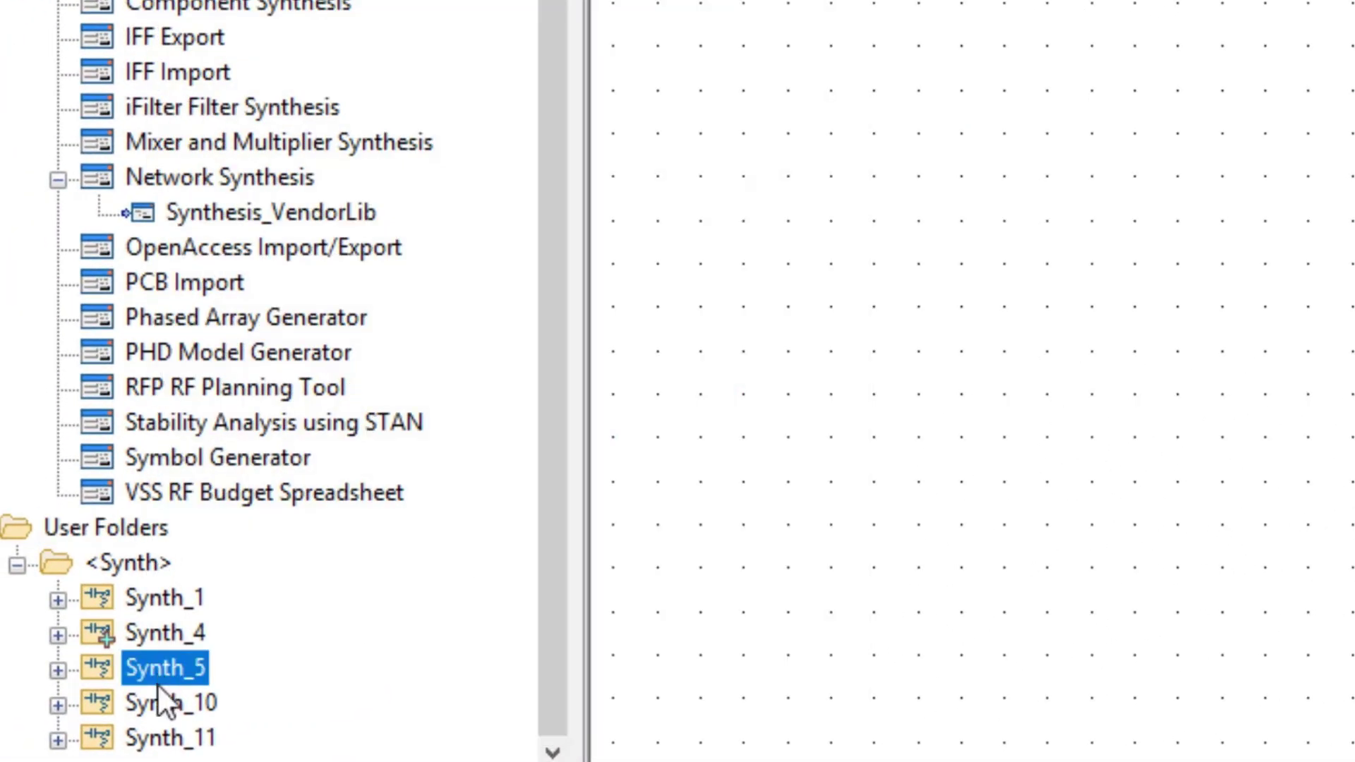